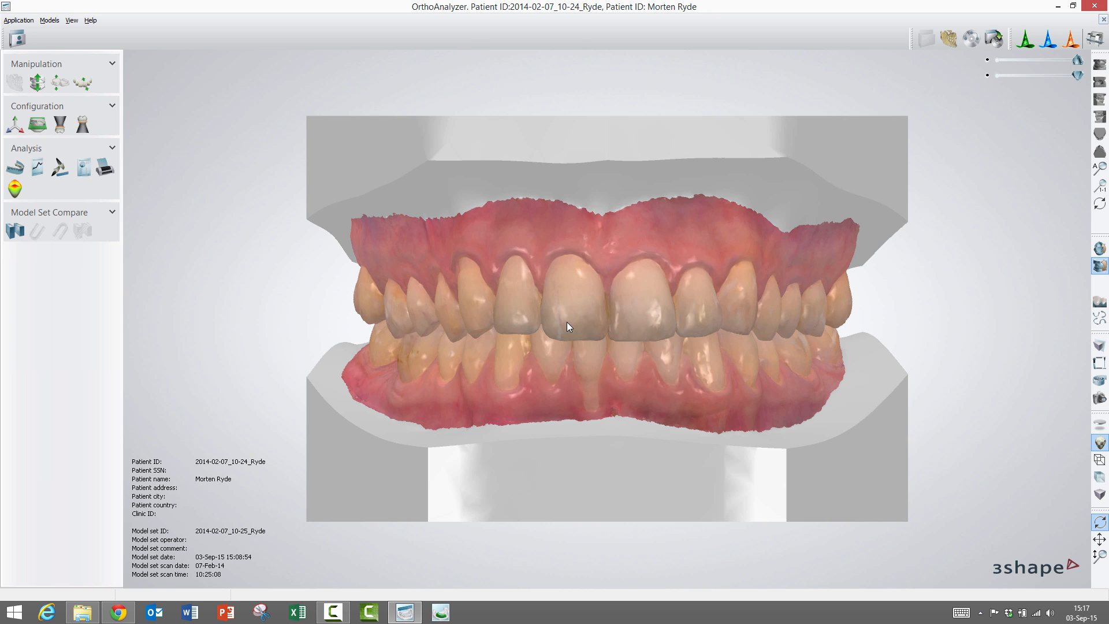
Open virtual articulation for the loaded model set and show the complete articulator around the jaws.
click(1101, 367)
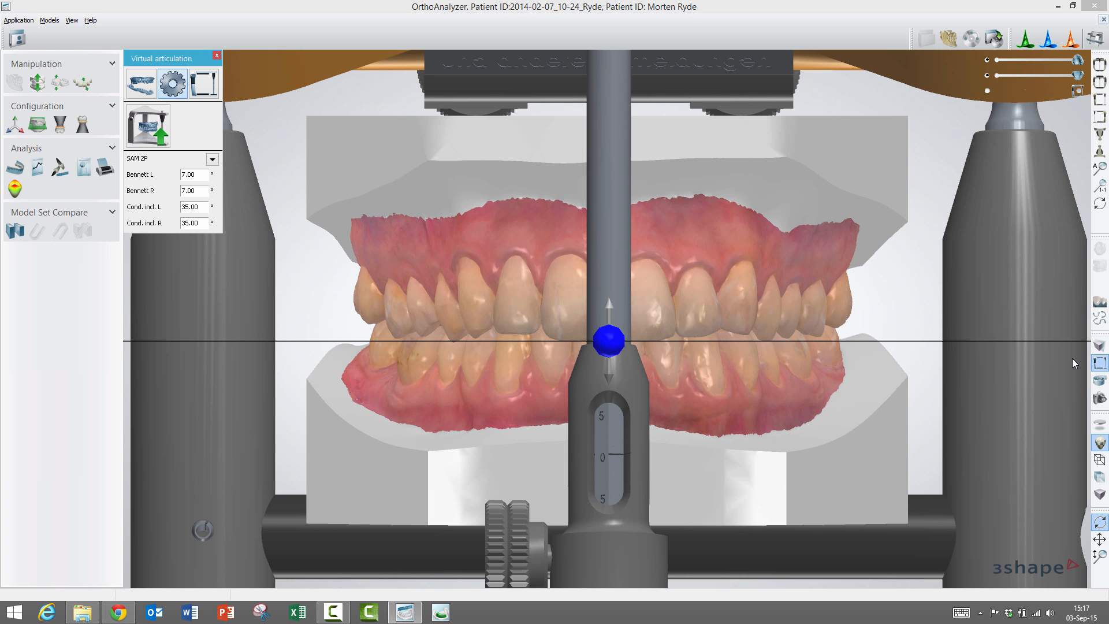
scroll(924, 324, down, 4)
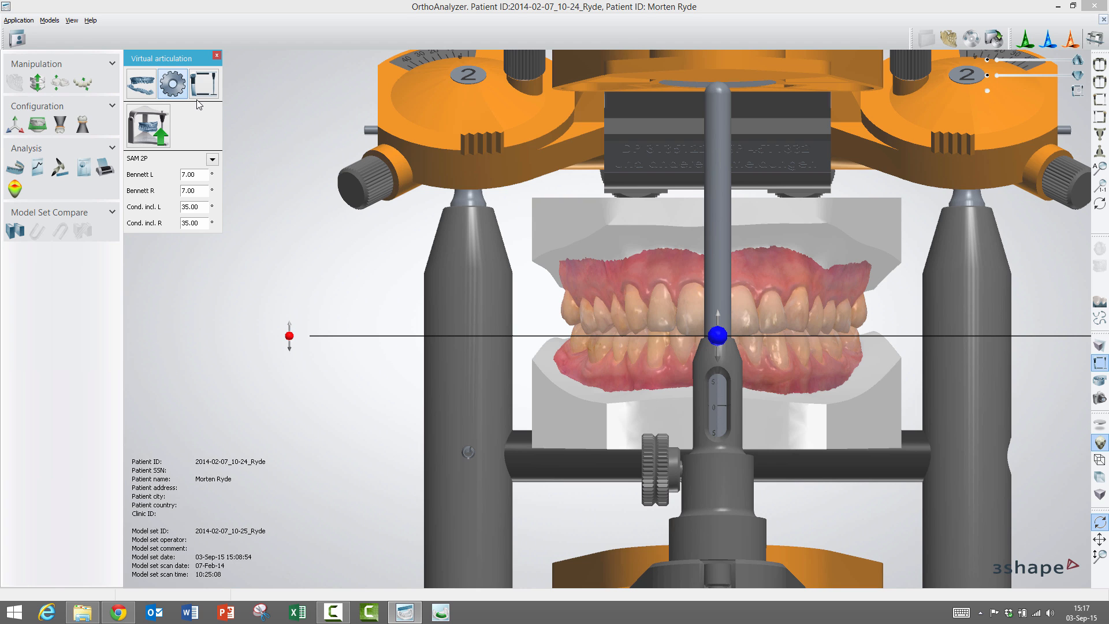
scroll(285, 161, down, 2)
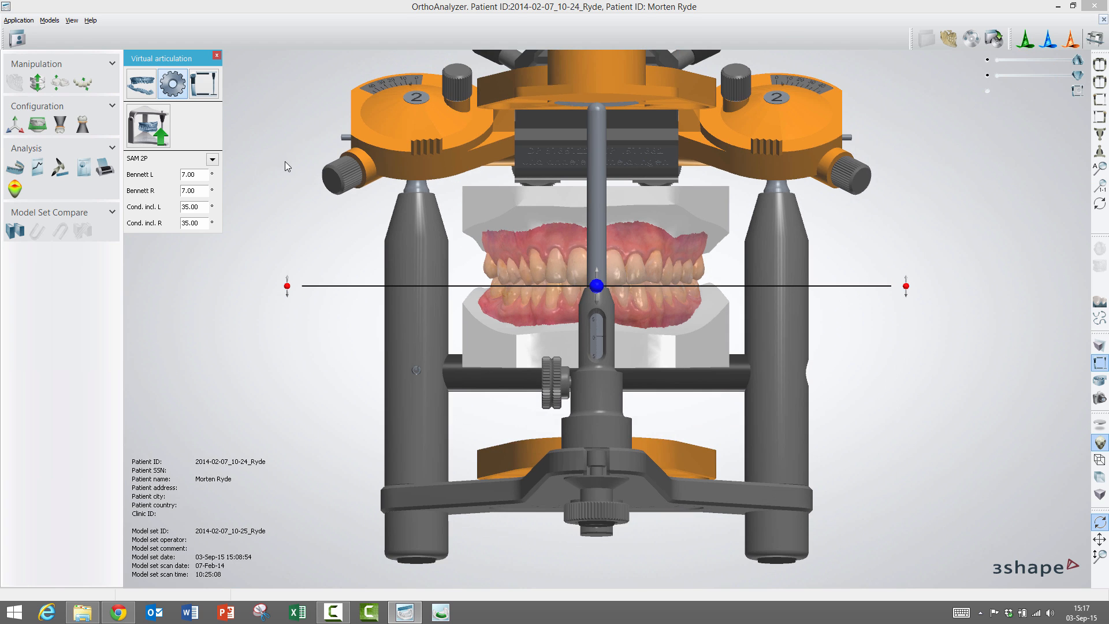
scroll(376, 203, down, 1)
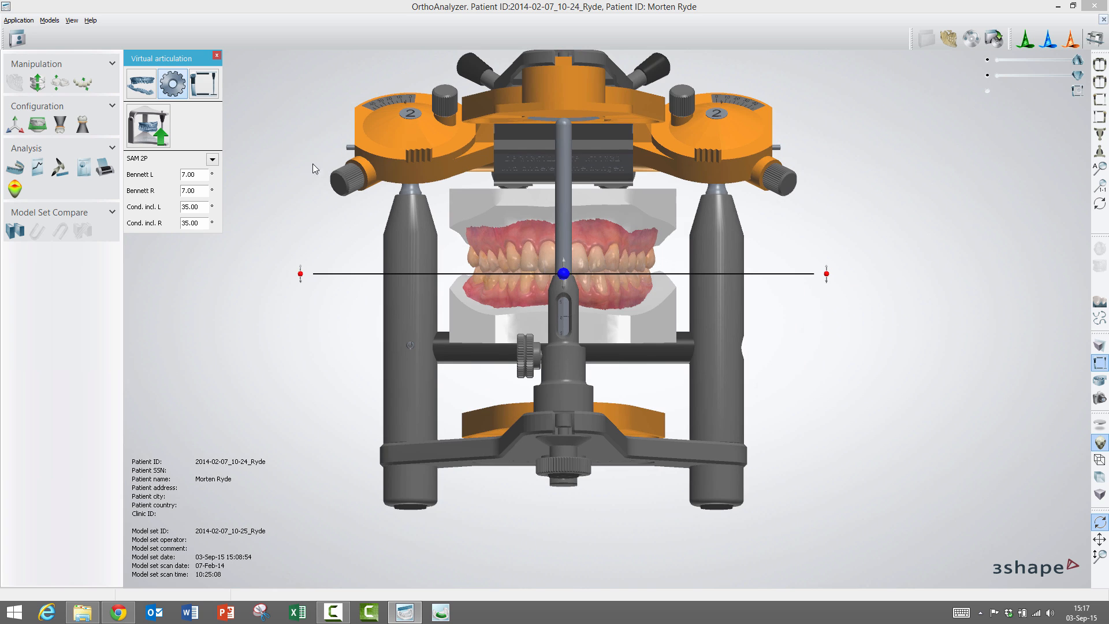
Switch to the occlusion adjustment and move the lower jaw model down to an occlusal change of about 1.03 mm.
click(147, 88)
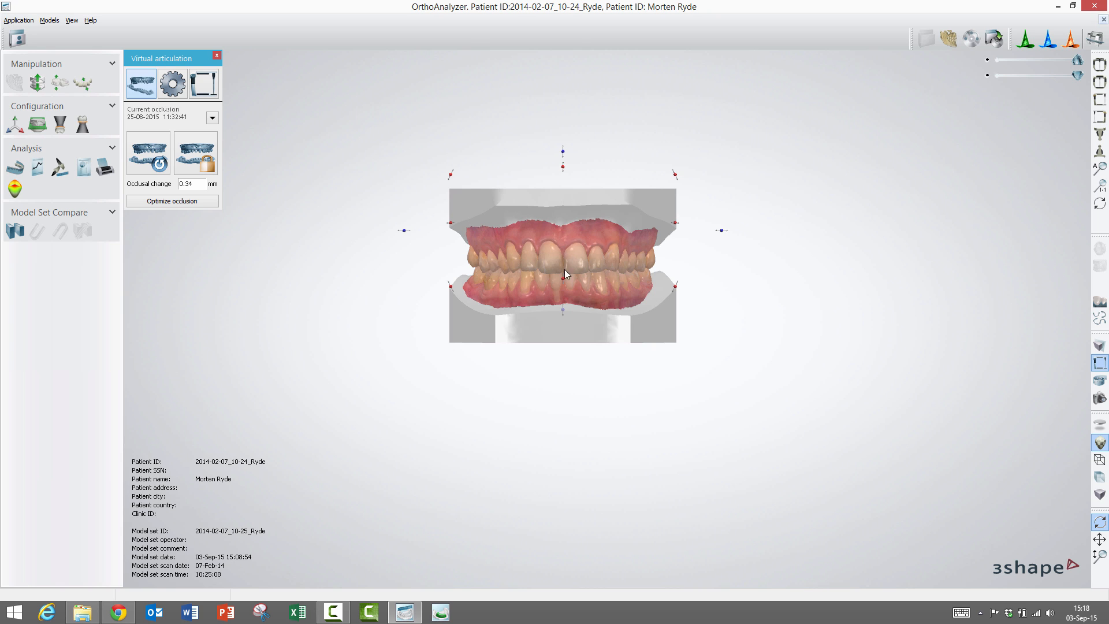
click(562, 301)
scroll(562, 317, up, 4)
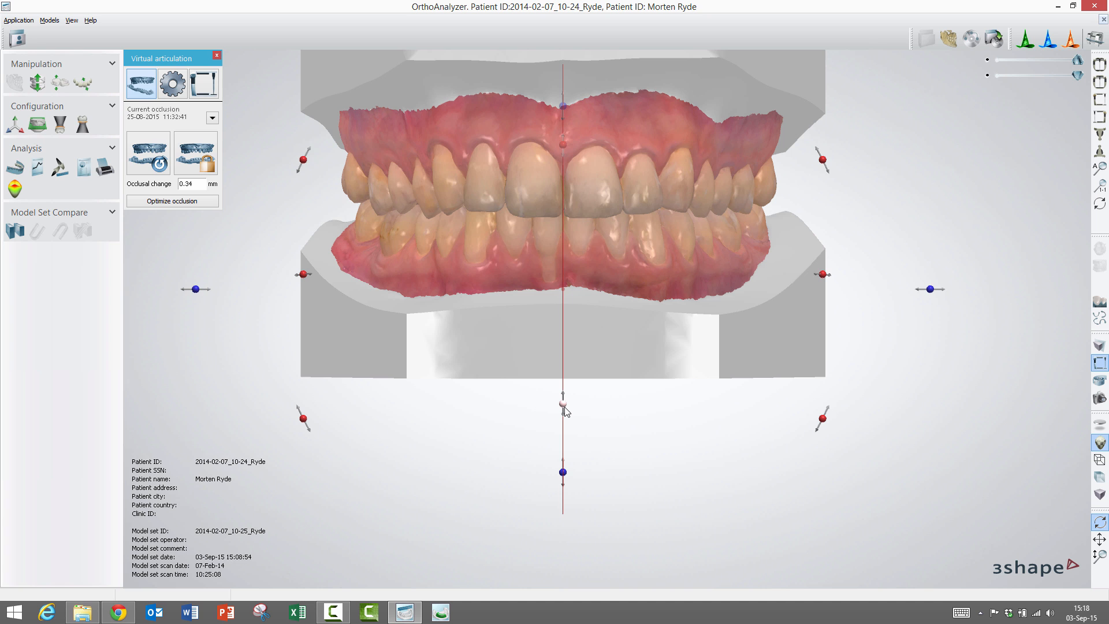
mouse_move(564, 407)
mouse_down()
mouse_move(566, 427)
mouse_move(575, 406)
mouse_move(568, 434)
mouse_move(570, 425)
mouse_up()
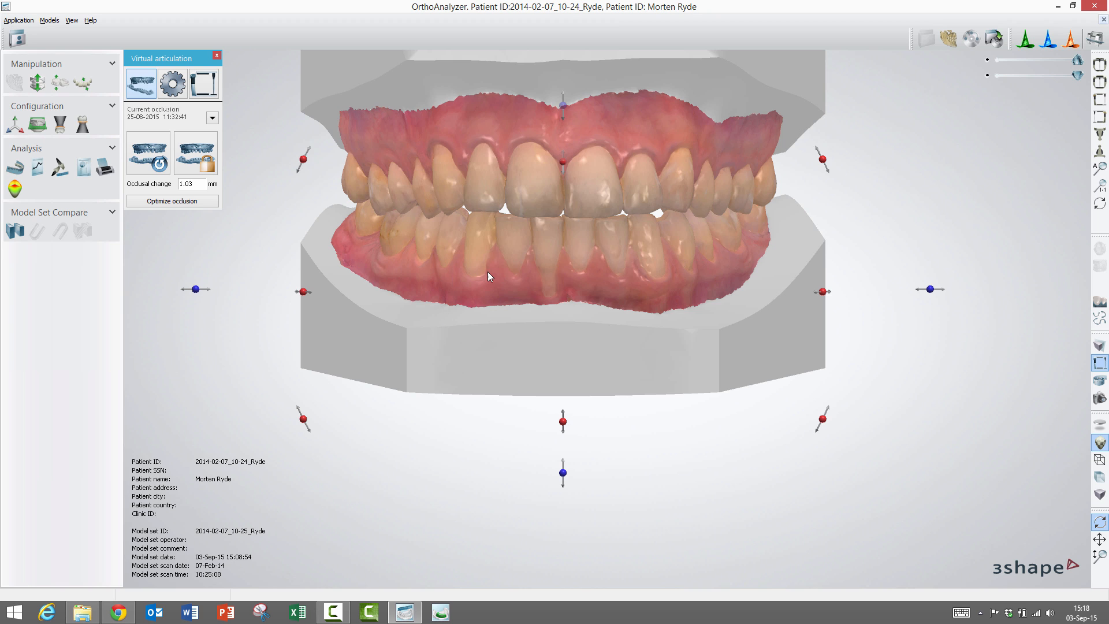
Reset the jaws to the current static occlusion and open the bite to an occlusal change of 0.67 mm.
click(160, 167)
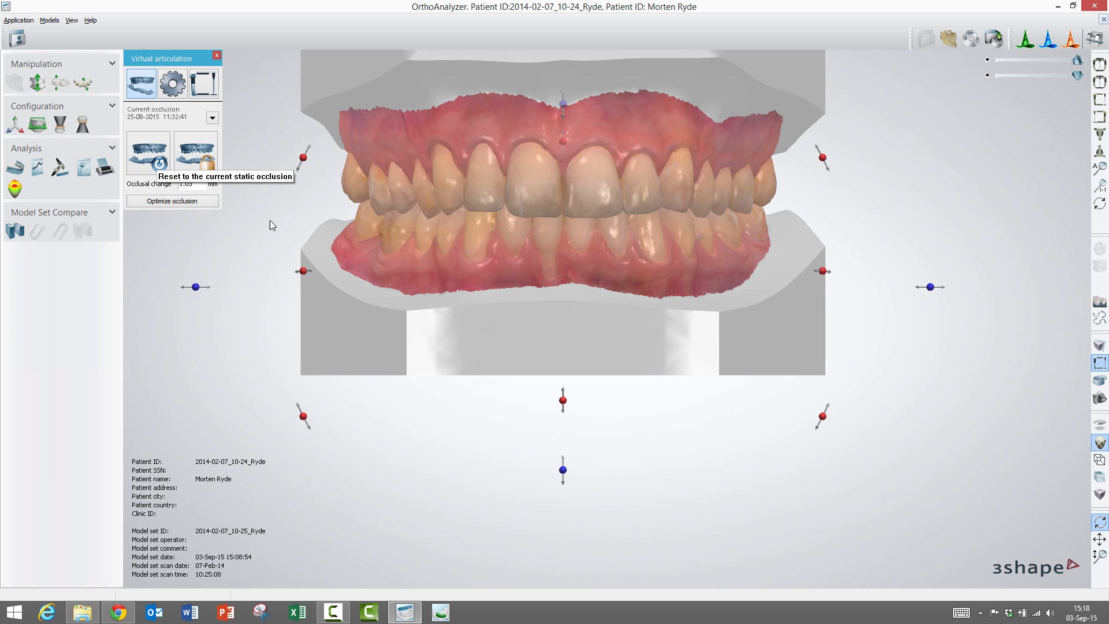
drag(563, 400, 563, 415)
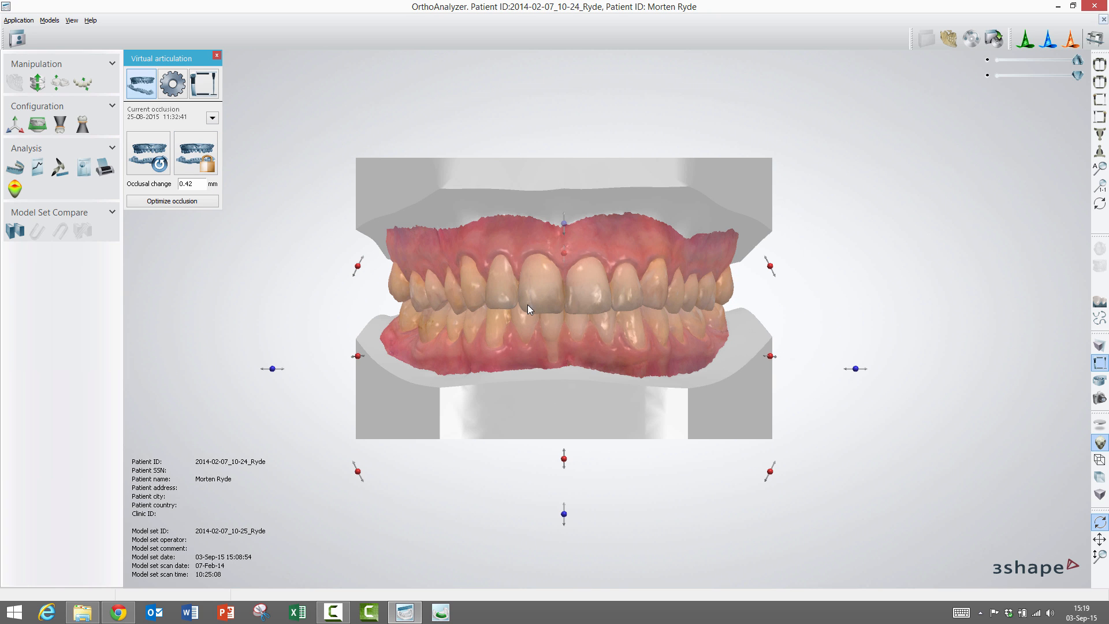
click(197, 185)
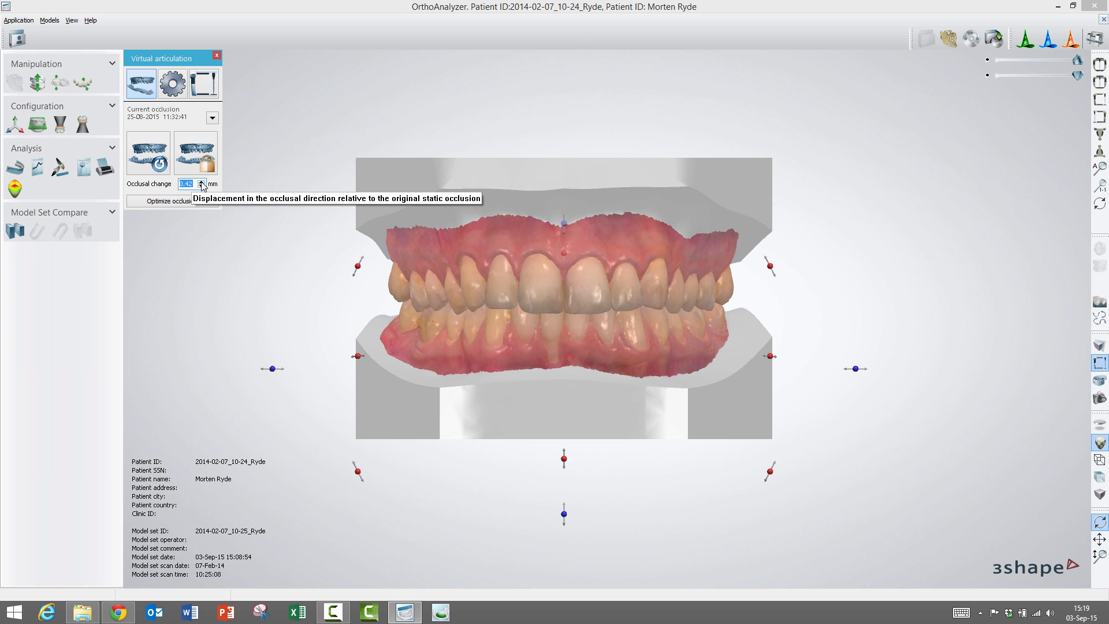
click(201, 181)
click(201, 182)
click(201, 182)
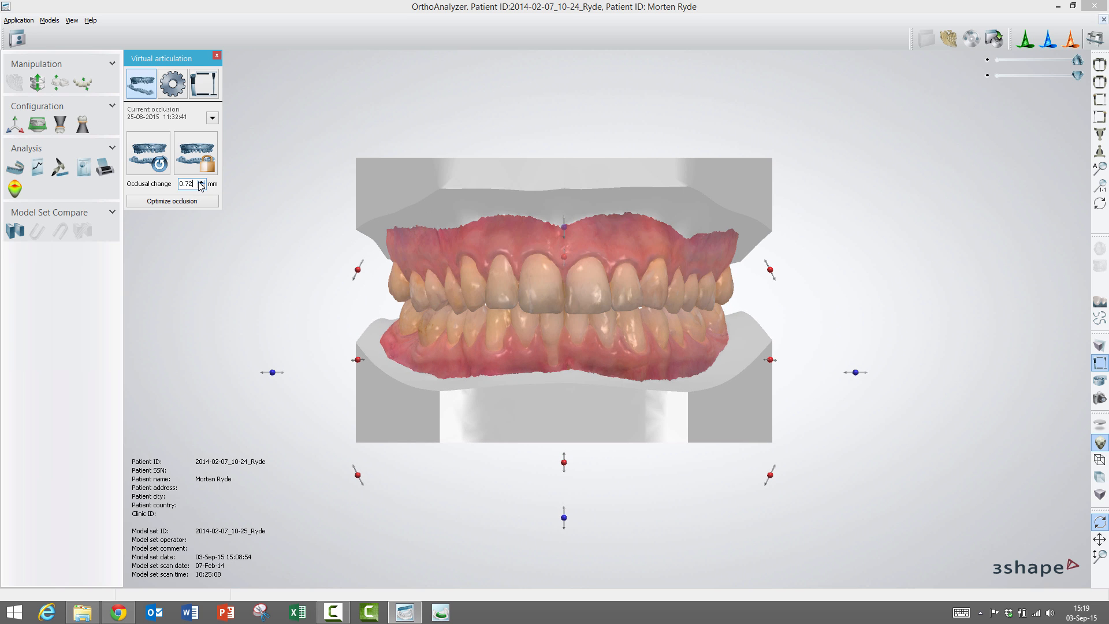
click(201, 187)
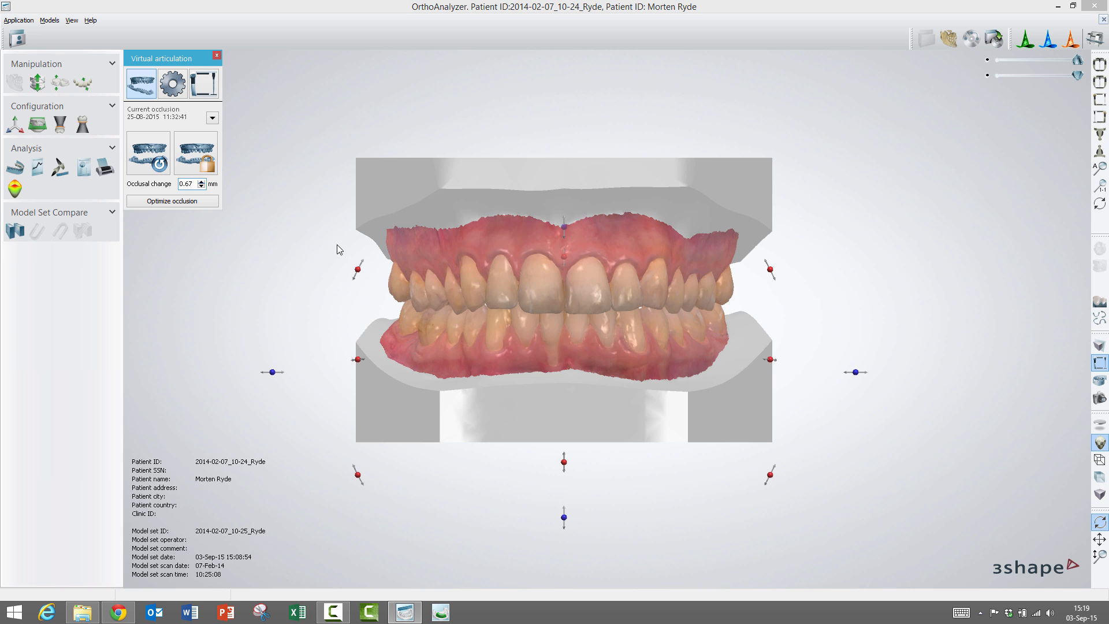
Return to the articulator setup and change the articulator model to 3Shape Generic.
click(173, 84)
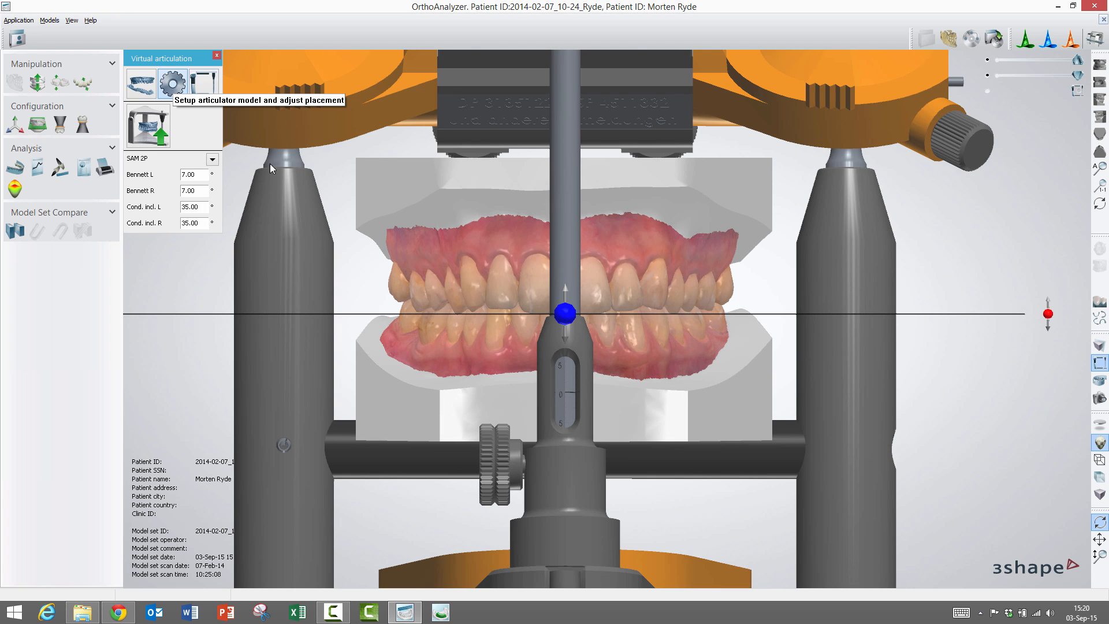
scroll(367, 223, down, 2)
scroll(367, 225, down, 2)
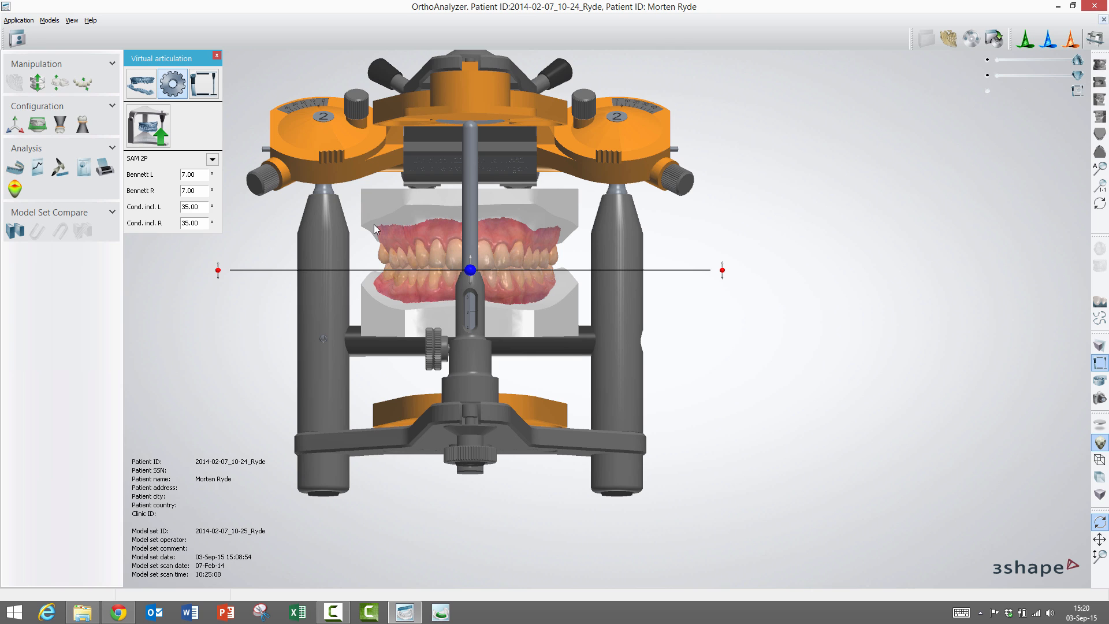
click(212, 160)
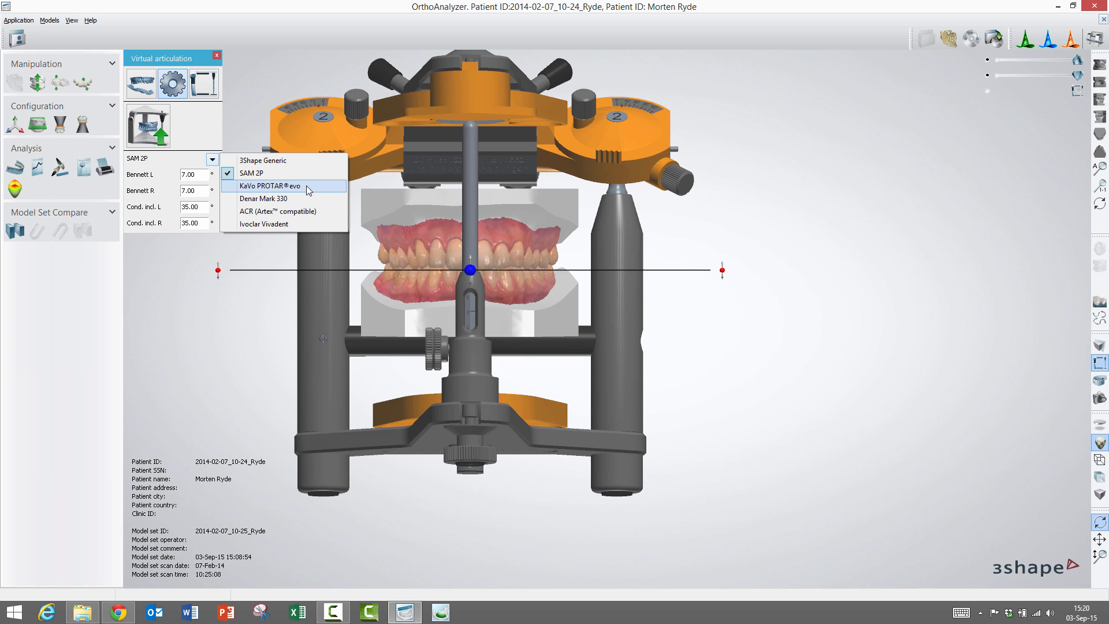
click(290, 162)
Try the Denar Mark 330 and ACR (Artex compatible) articulators and end on the Ivoclar Vivadent model.
click(213, 159)
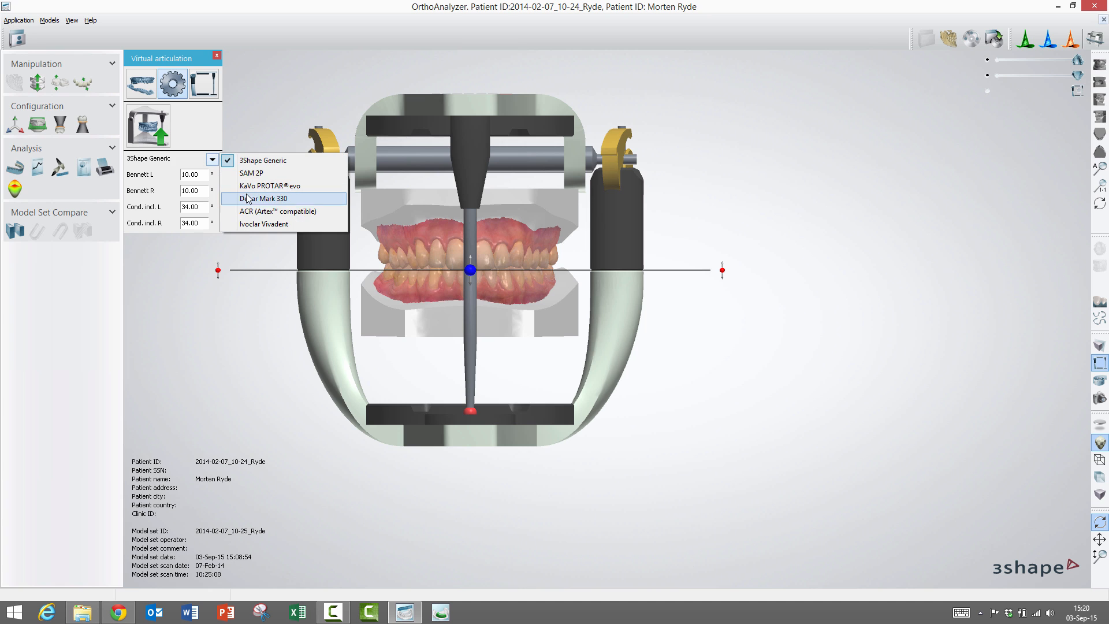
click(249, 197)
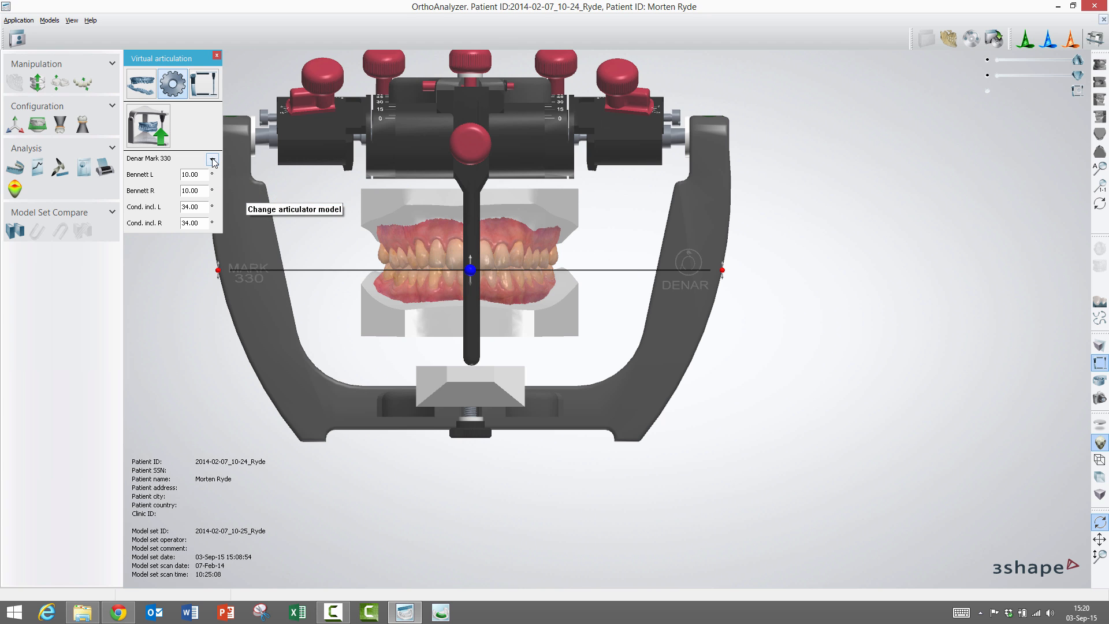
click(213, 160)
click(253, 213)
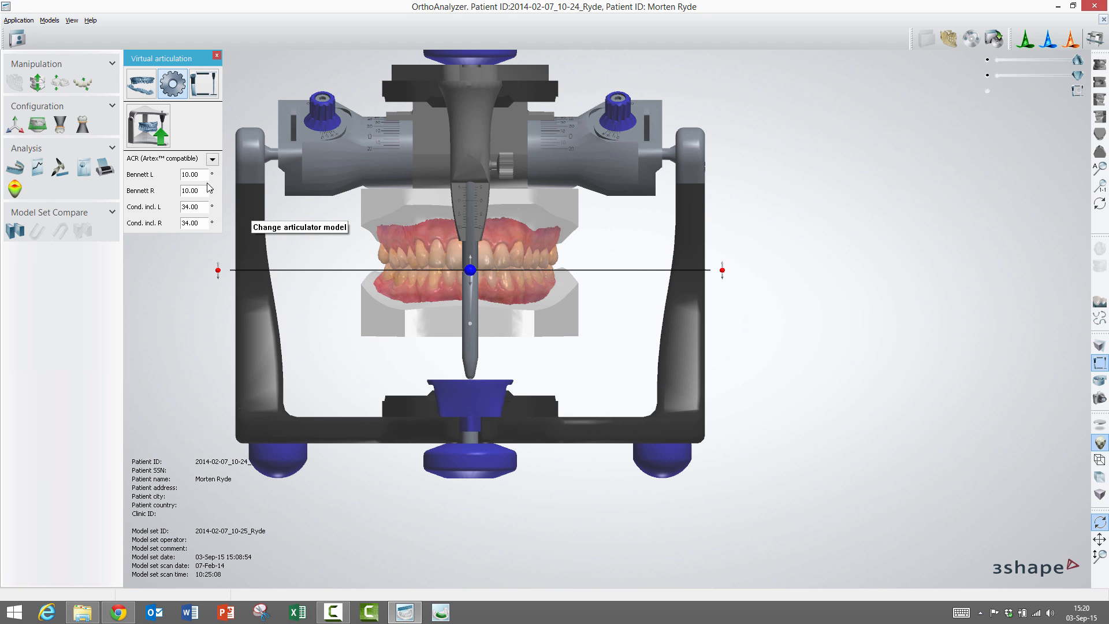
click(213, 160)
click(255, 224)
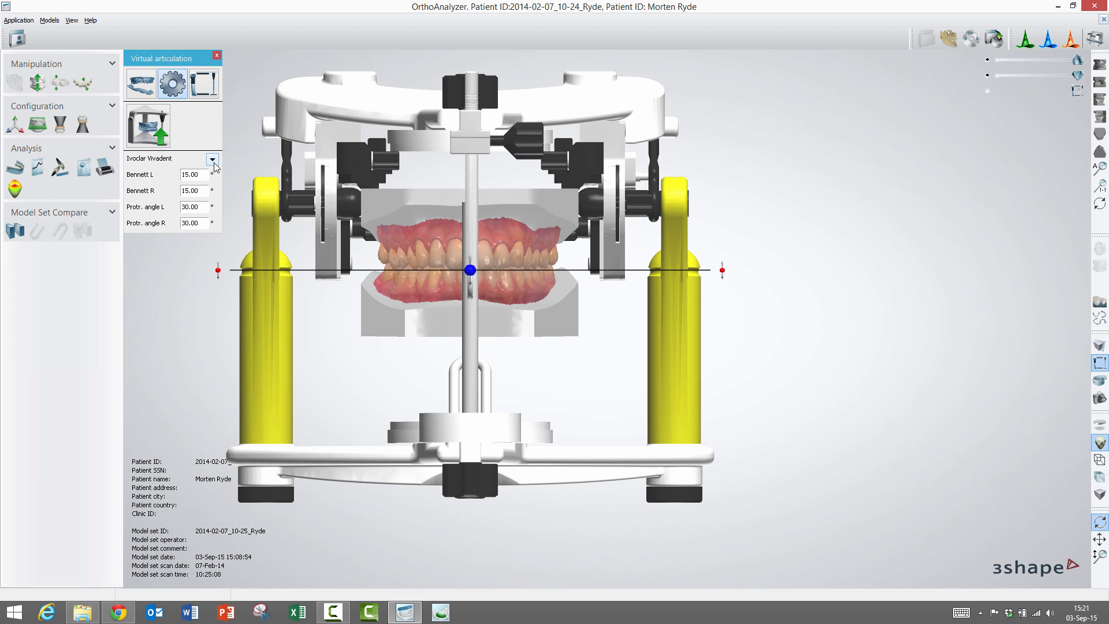
Auto-place the models in the articulator with the Analyze scans method, using the Occlusion plane as guide plane.
click(154, 132)
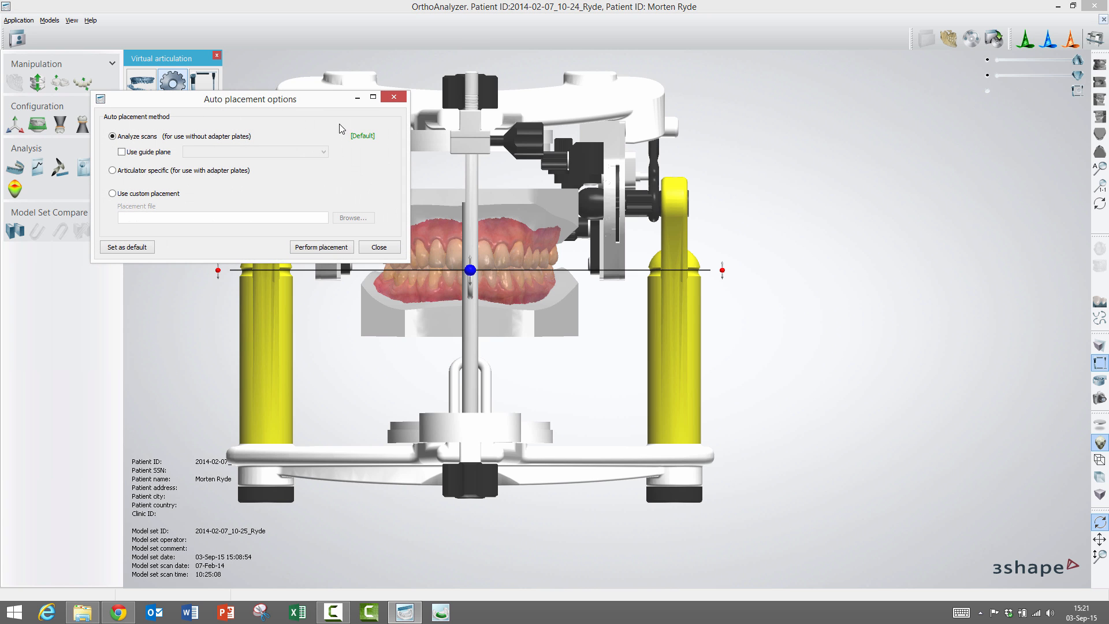
drag(321, 103, 813, 346)
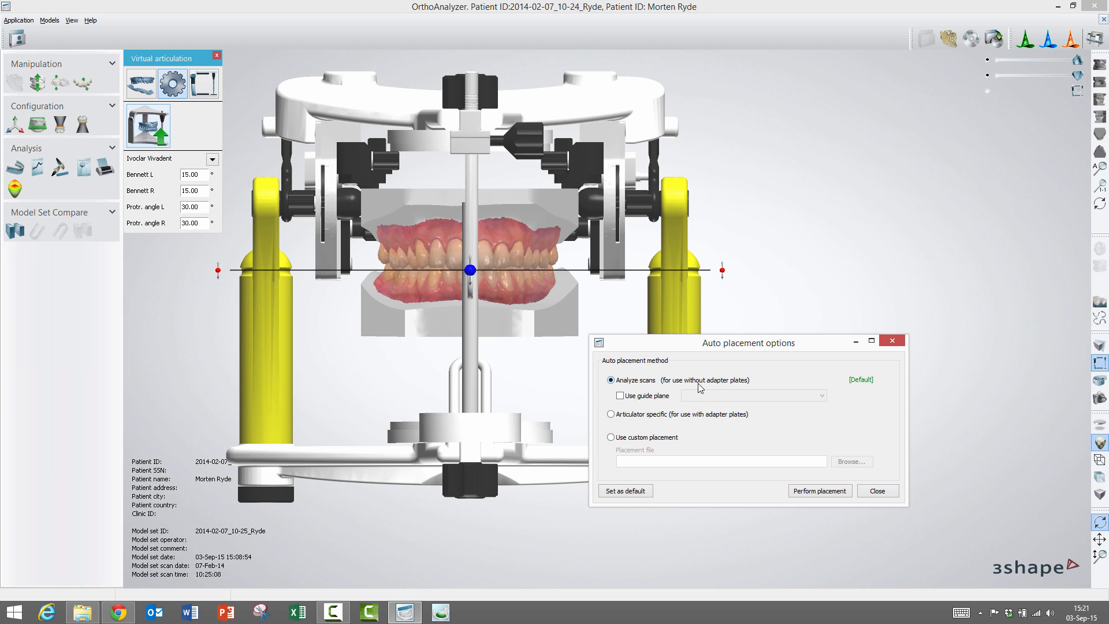
click(619, 396)
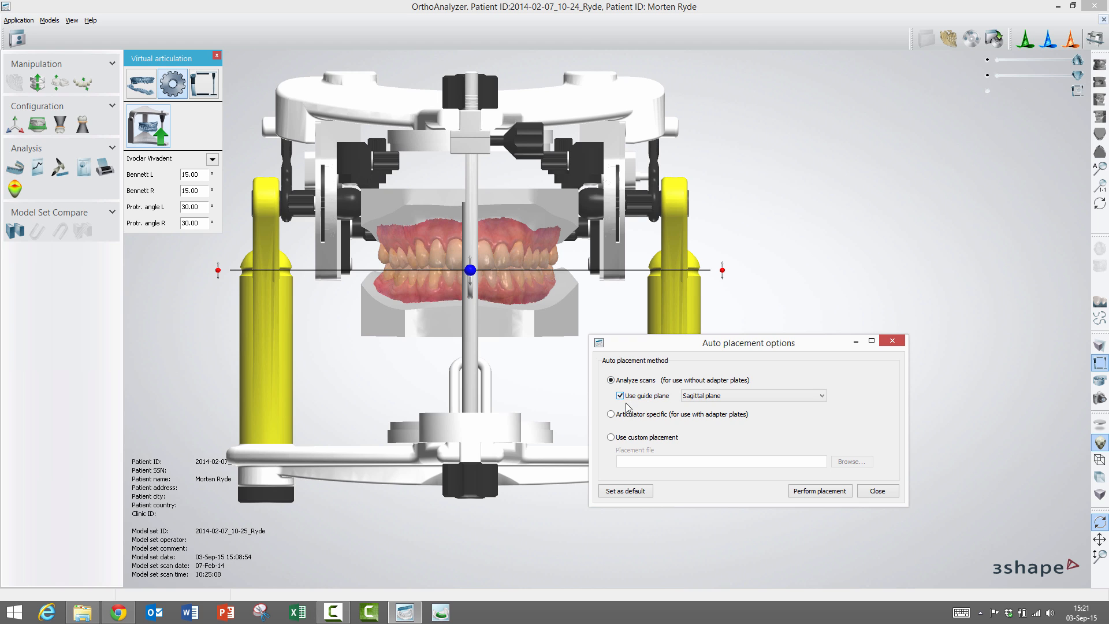
click(819, 396)
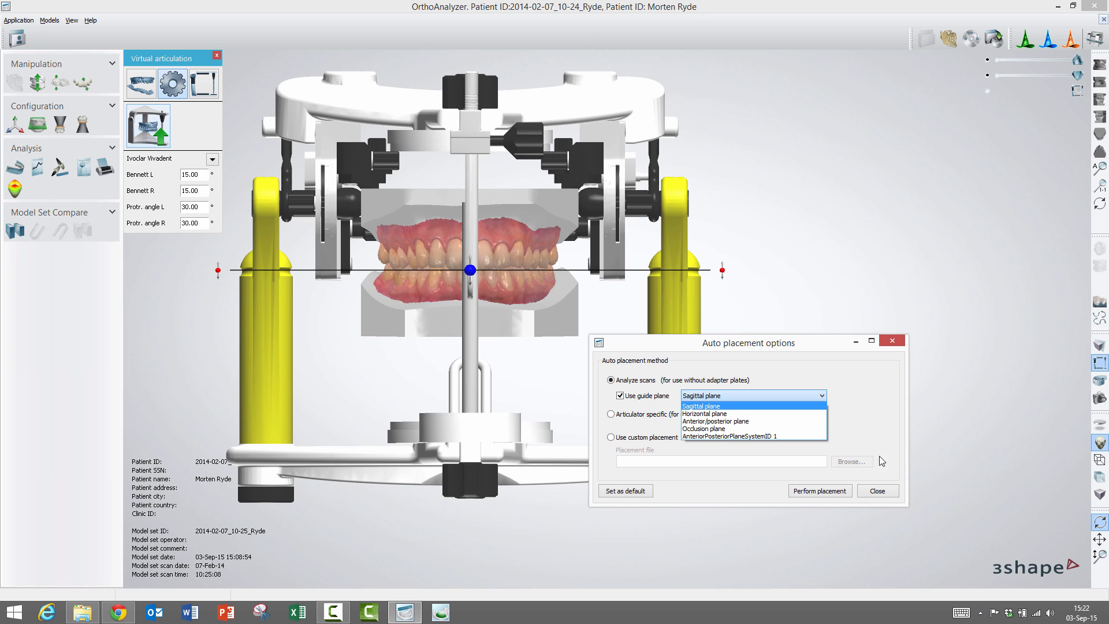
click(761, 430)
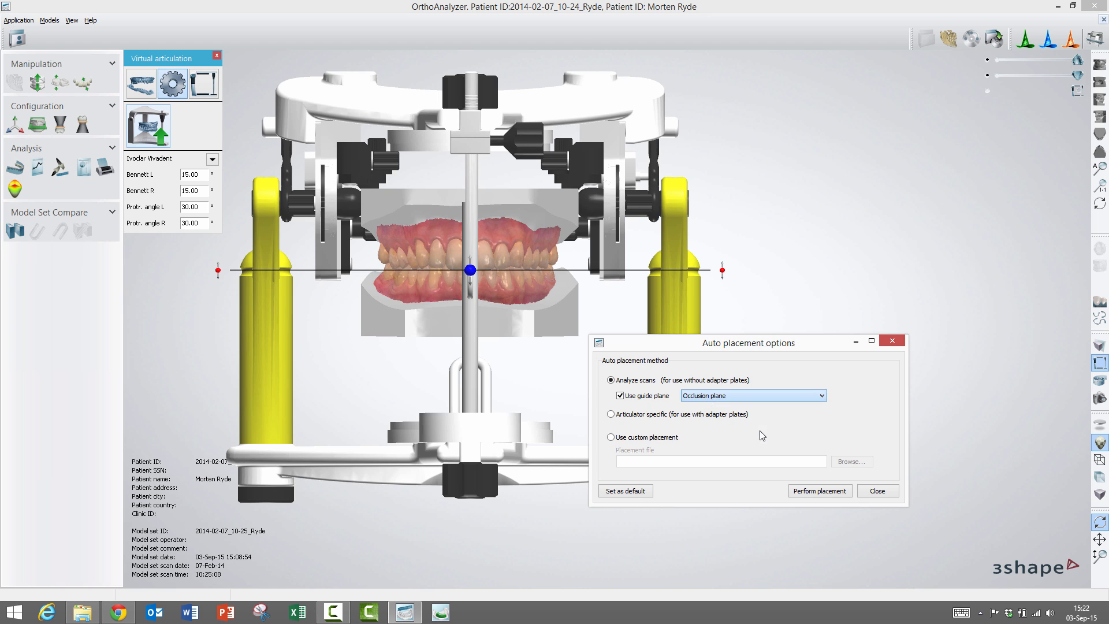
click(819, 491)
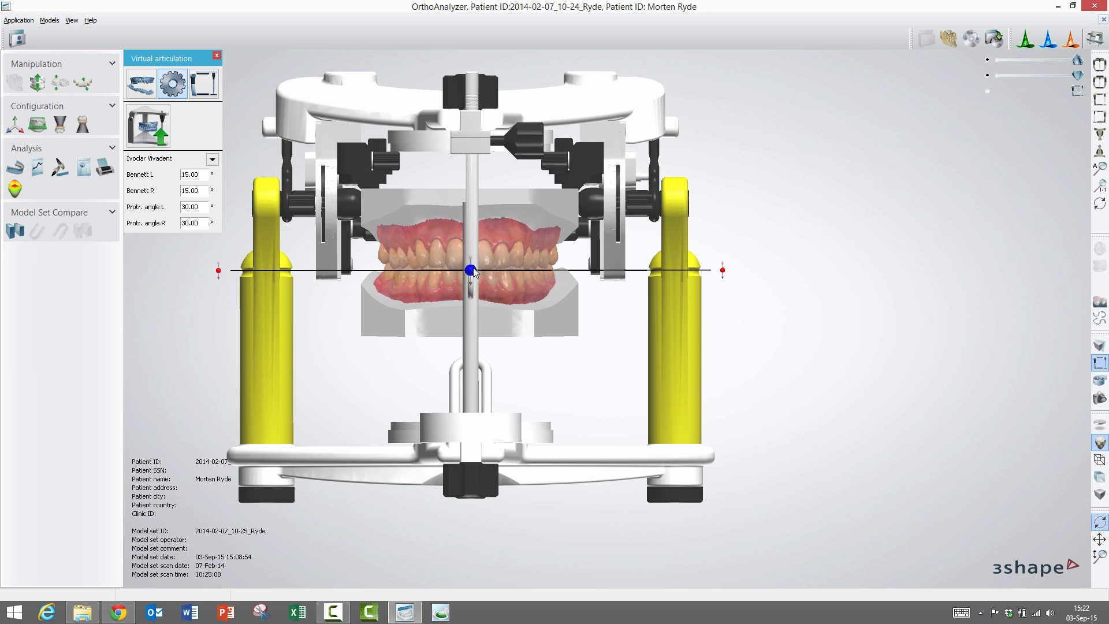
Shift the articulator slightly down relative to the jaws, and redo the auto placement with Analyze scans guided by the Occlusion plane.
drag(472, 270, 472, 286)
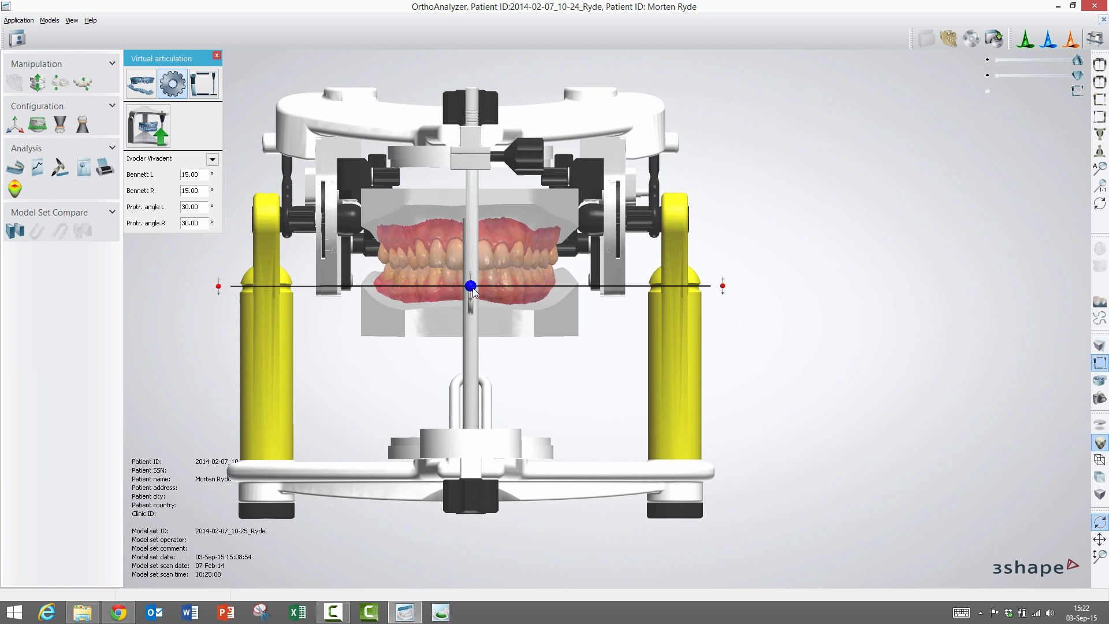
click(155, 127)
drag(234, 119, 747, 165)
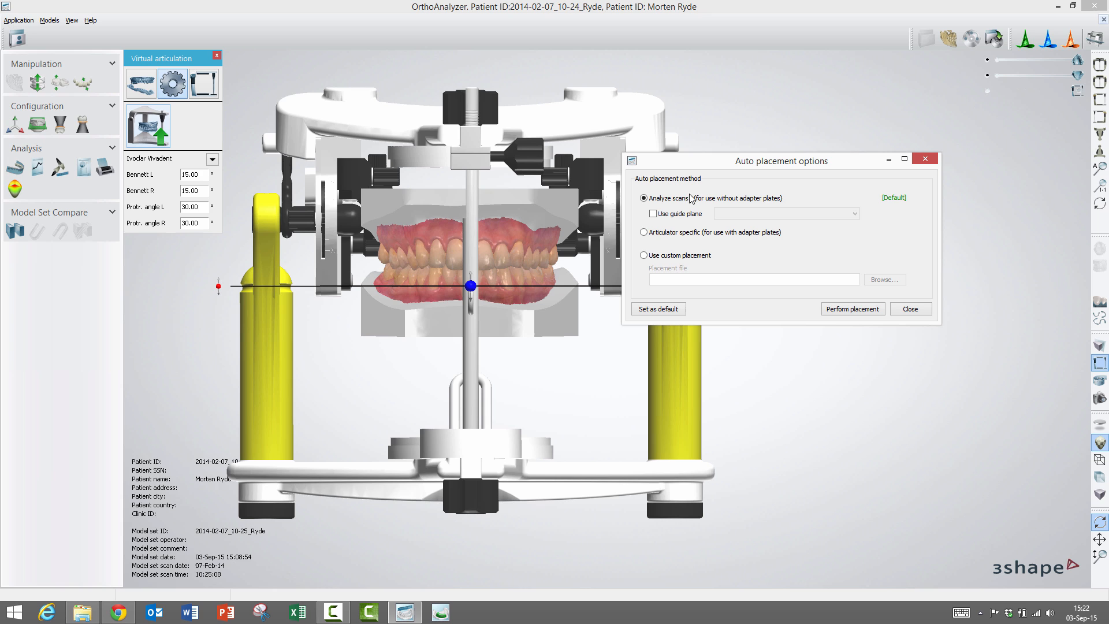
click(652, 214)
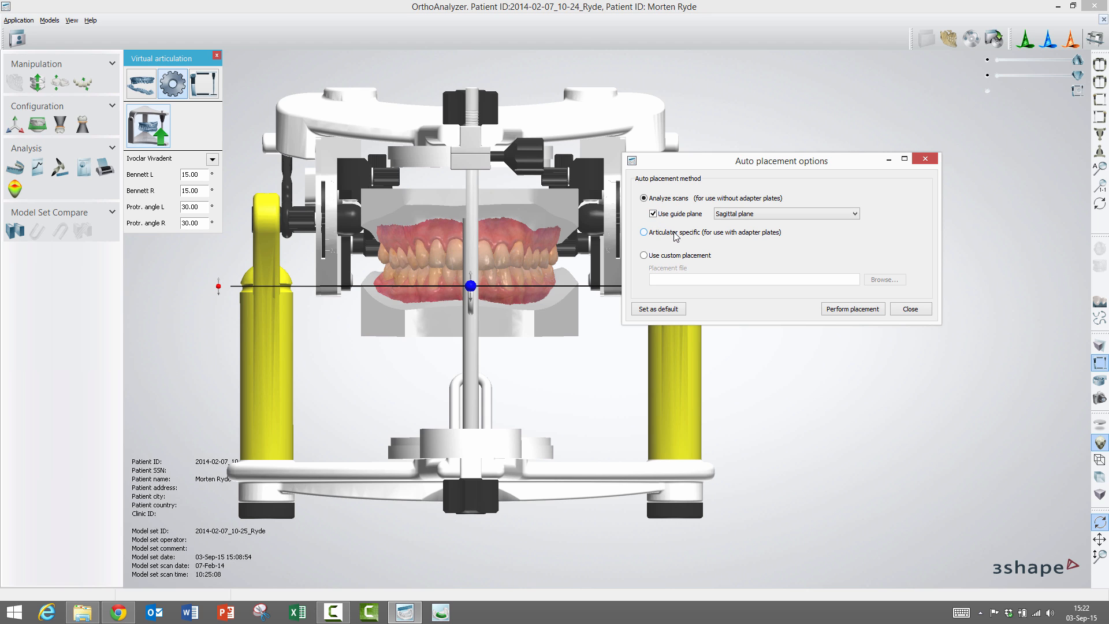
click(855, 214)
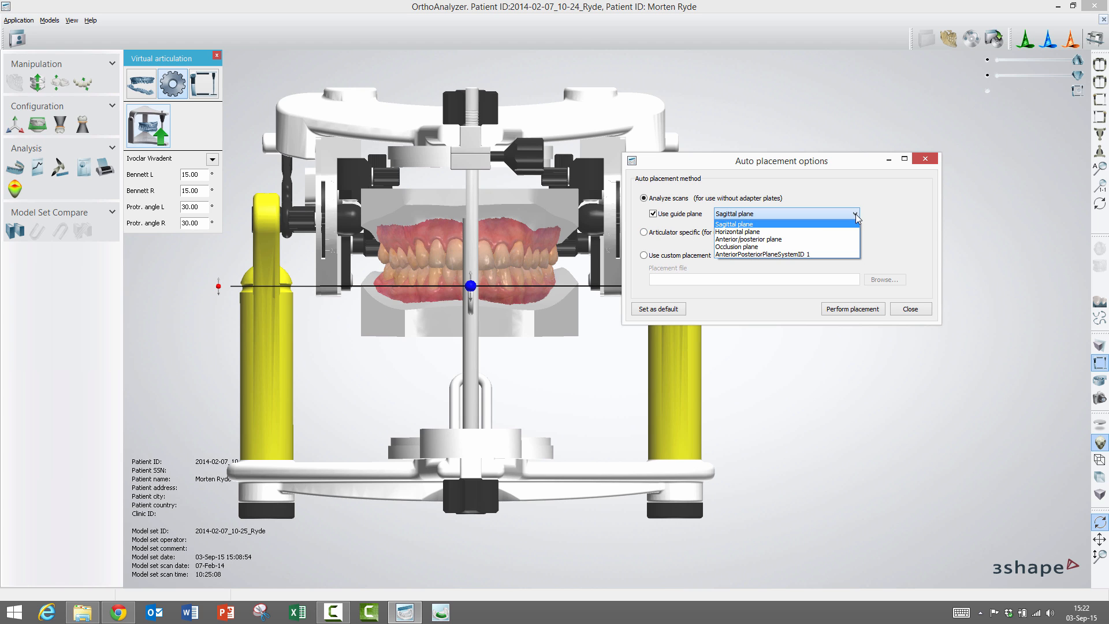
click(812, 246)
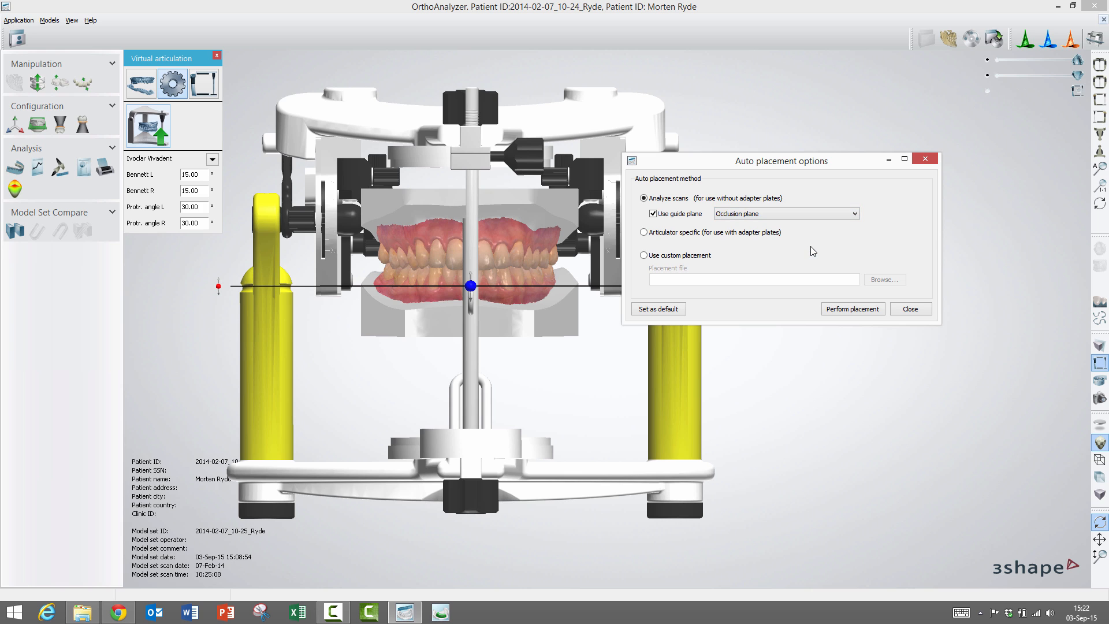
click(842, 310)
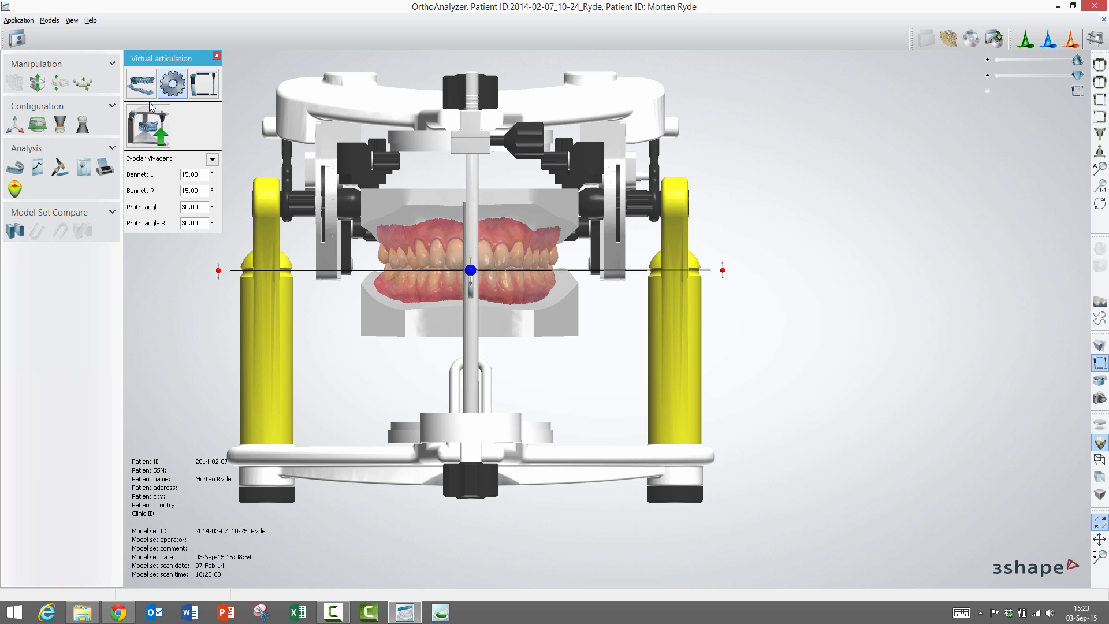
Examine the Articulator specific and custom auto placement methods, including the placement file browser, close the options, and inspect the Bennett L angle.
click(151, 125)
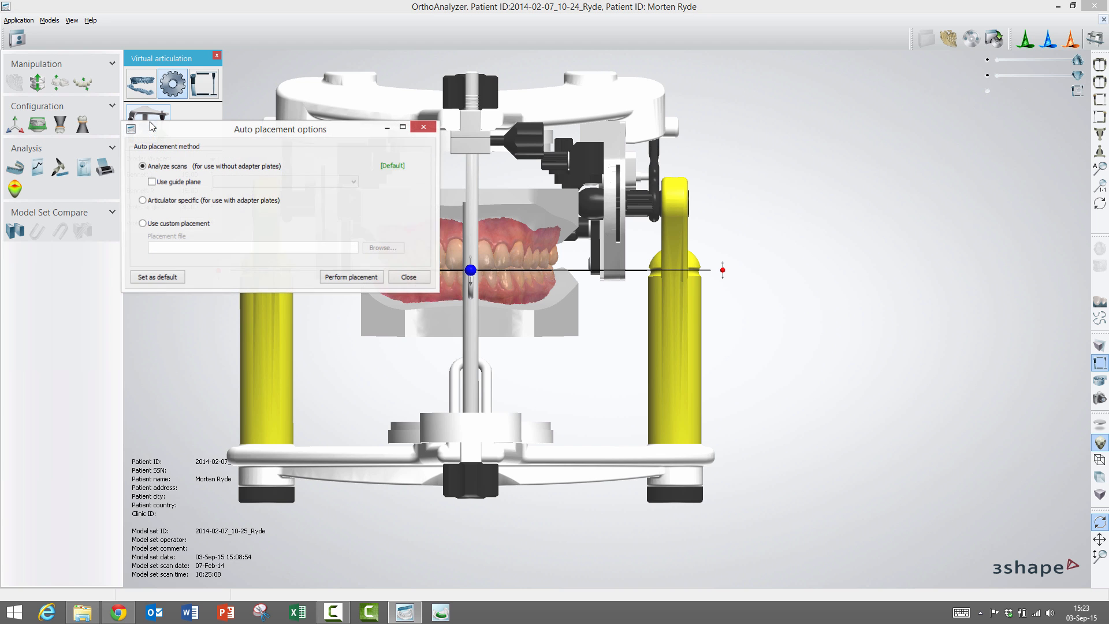
drag(220, 136, 763, 325)
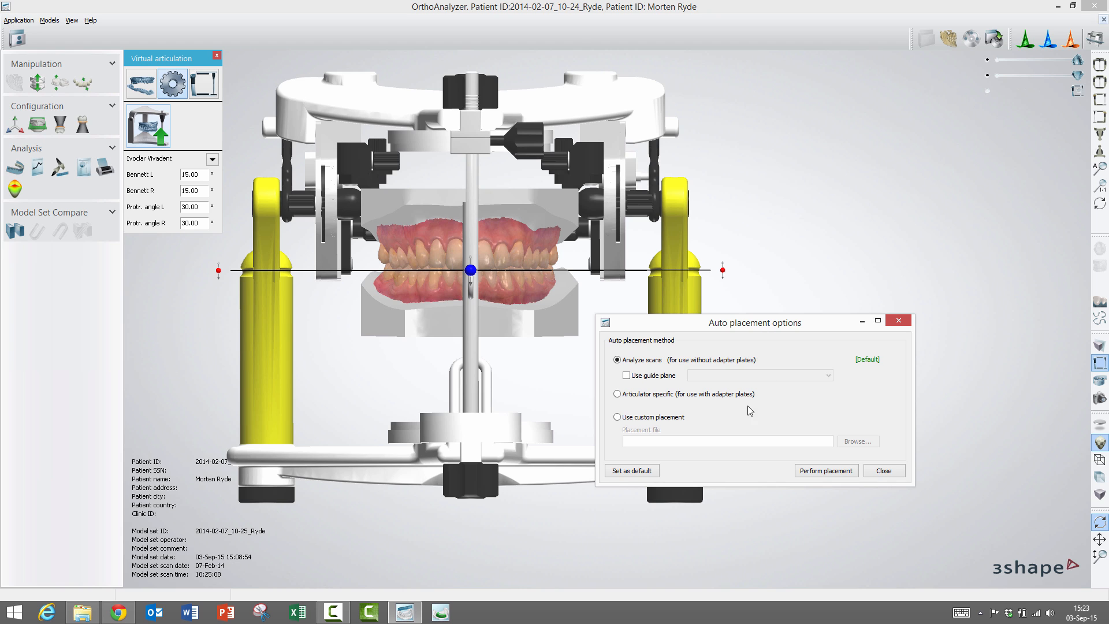
click(618, 395)
click(617, 417)
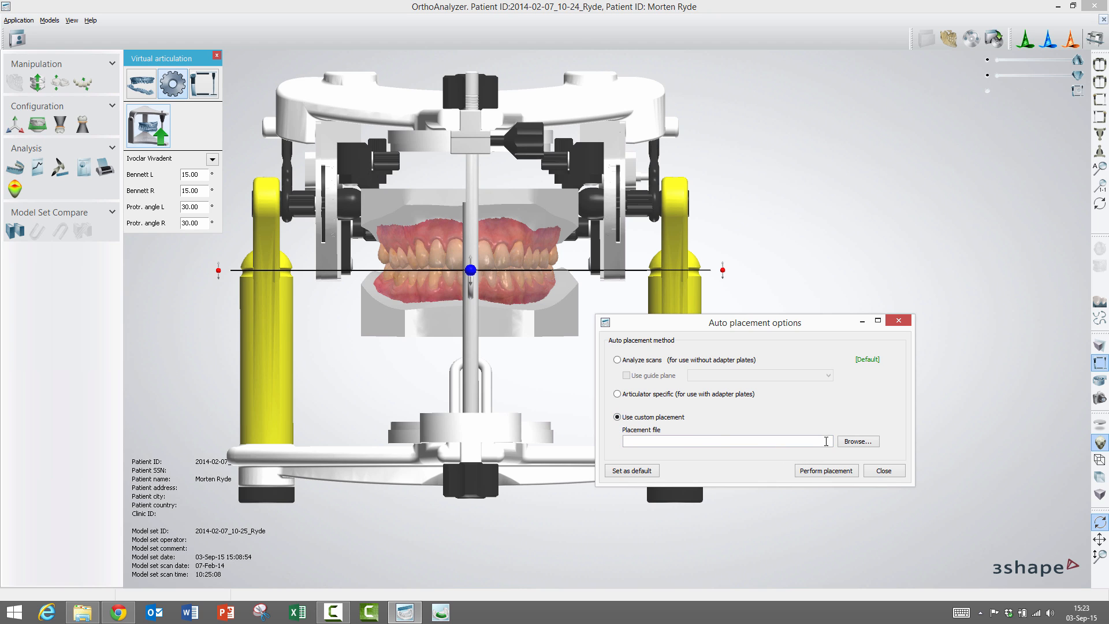
click(858, 442)
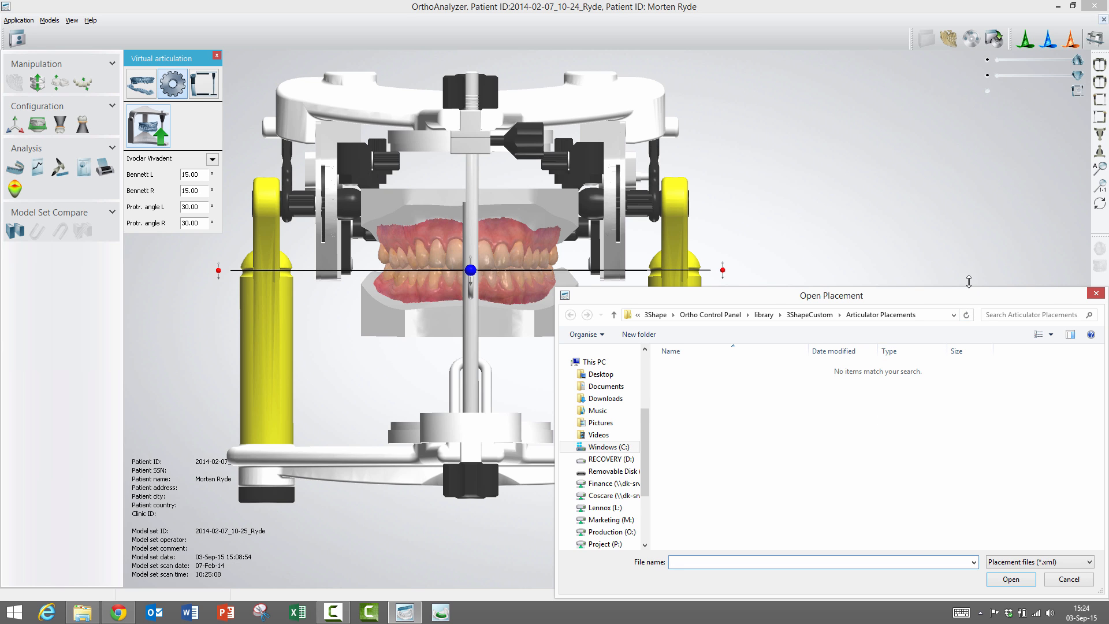
drag(1069, 304, 1070, 296)
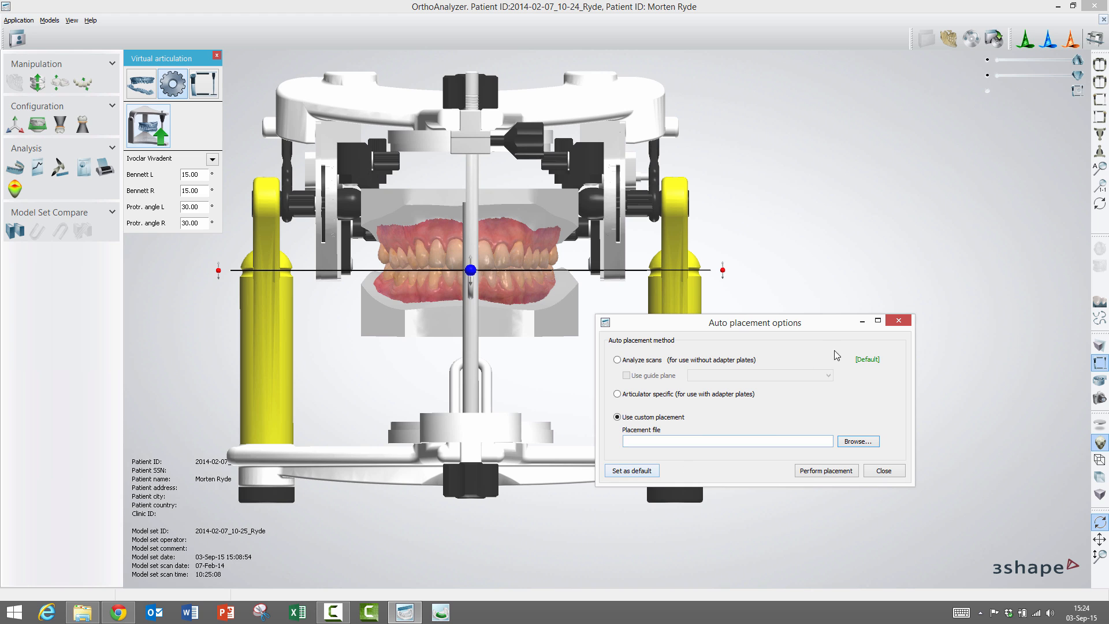
click(886, 472)
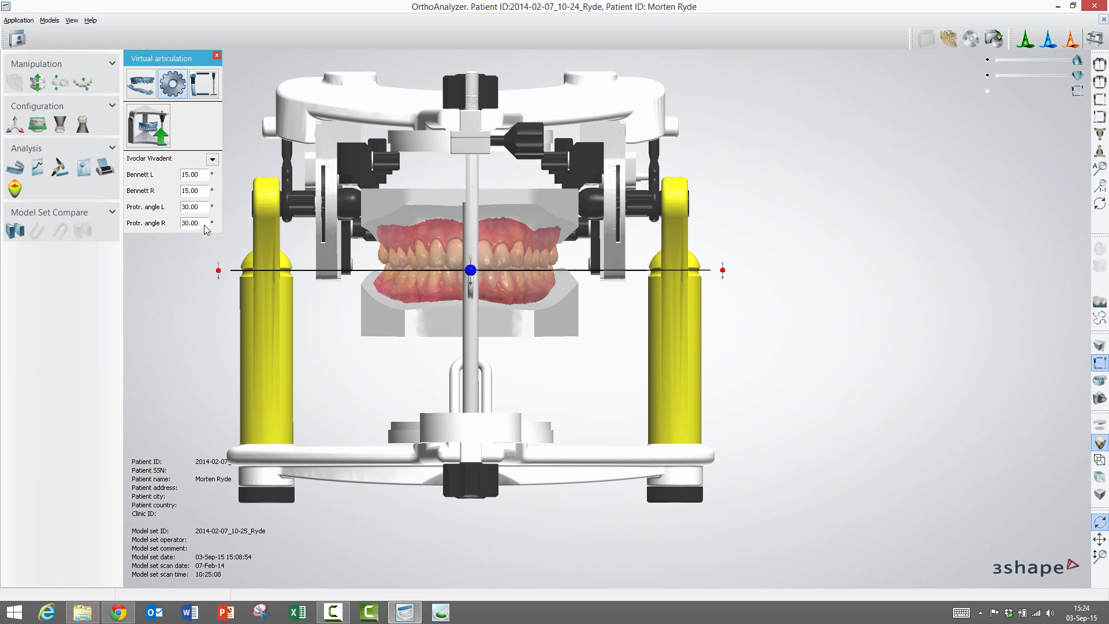
double_click(196, 175)
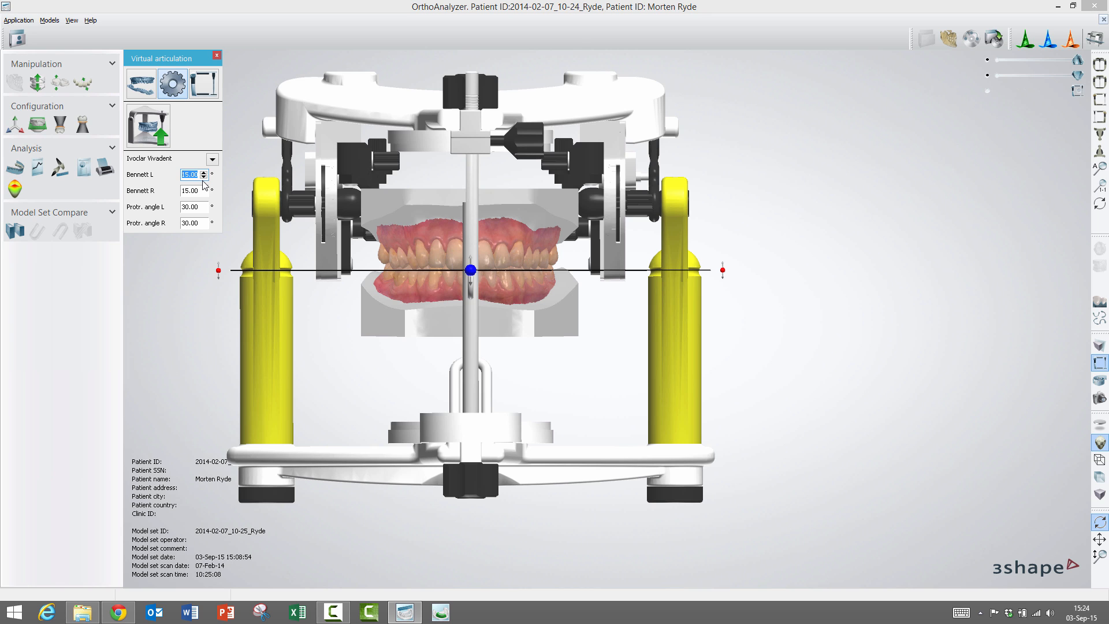
Show the articulator motion settings in side view, set the contact mode to ON, and open the articulator to 9.70 mm.
click(204, 87)
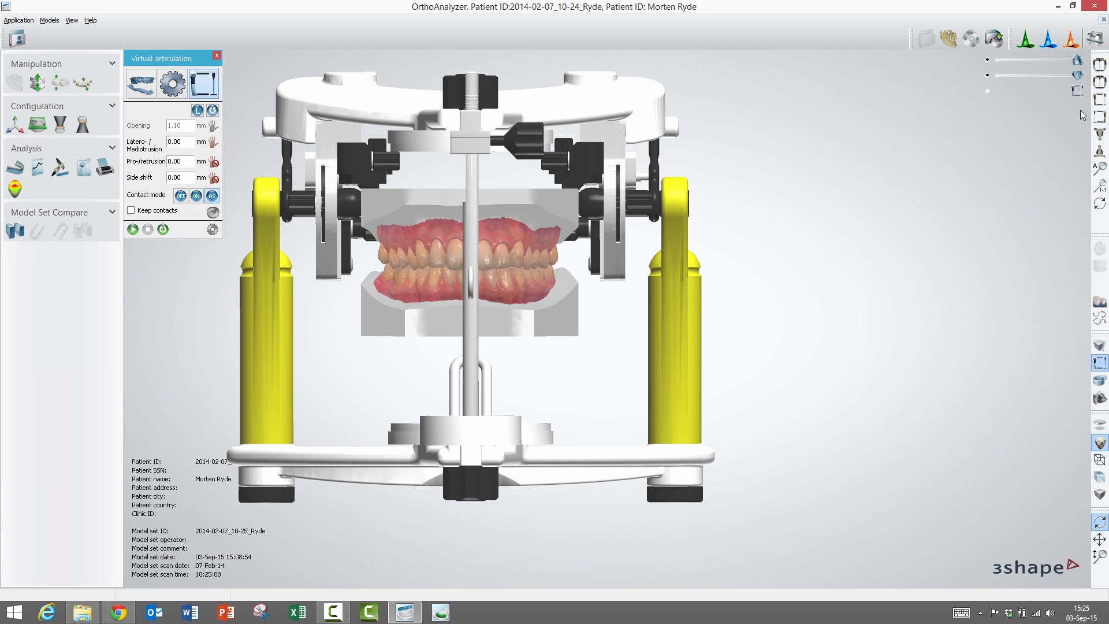
click(1099, 117)
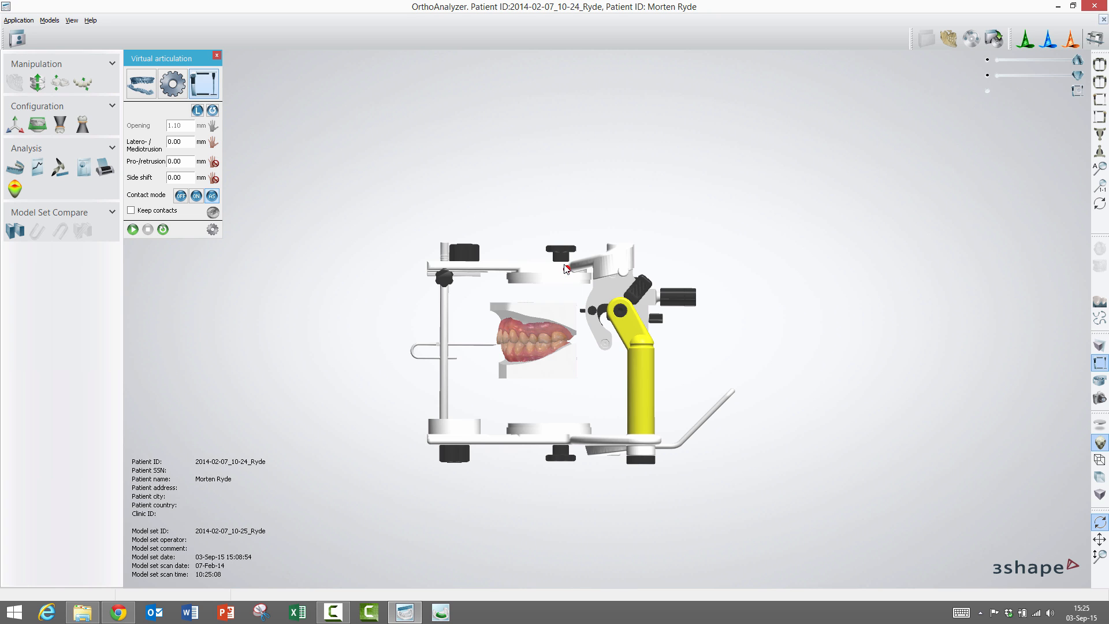
middle_drag(569, 276, 601, 173)
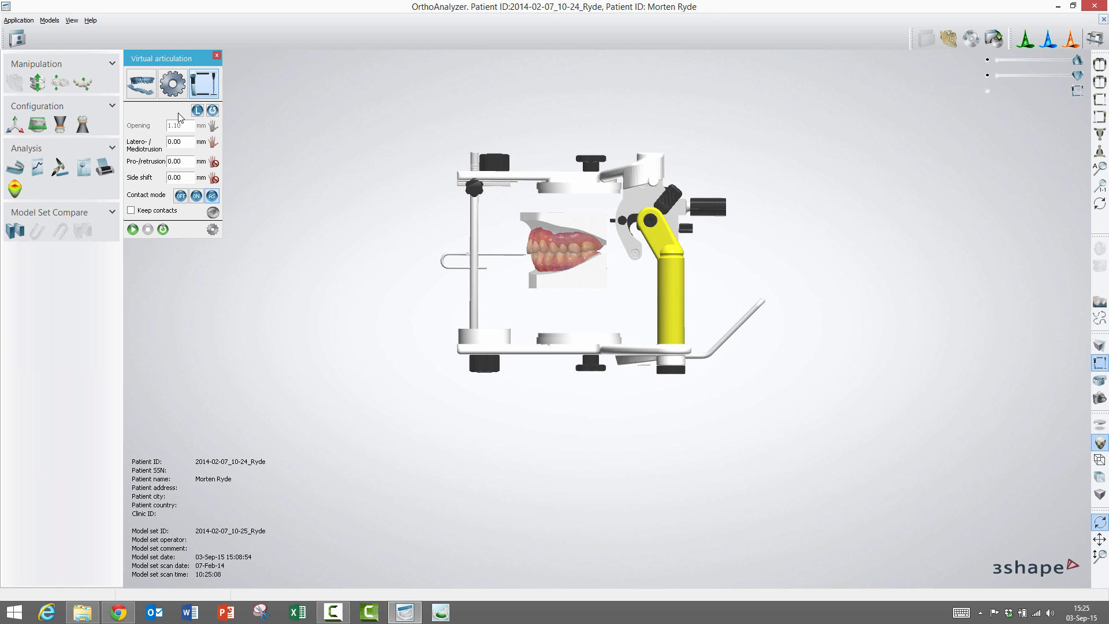
click(197, 196)
click(181, 128)
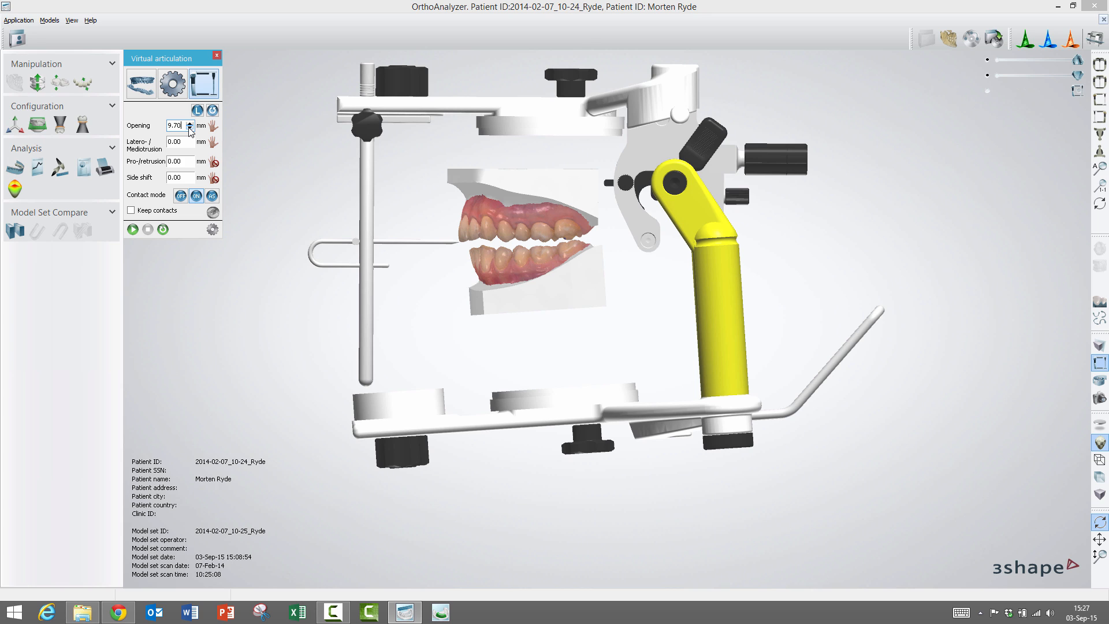
Inspect the occlusion option that locks the current jaw alignment, and return to the articulator motion settings.
click(145, 90)
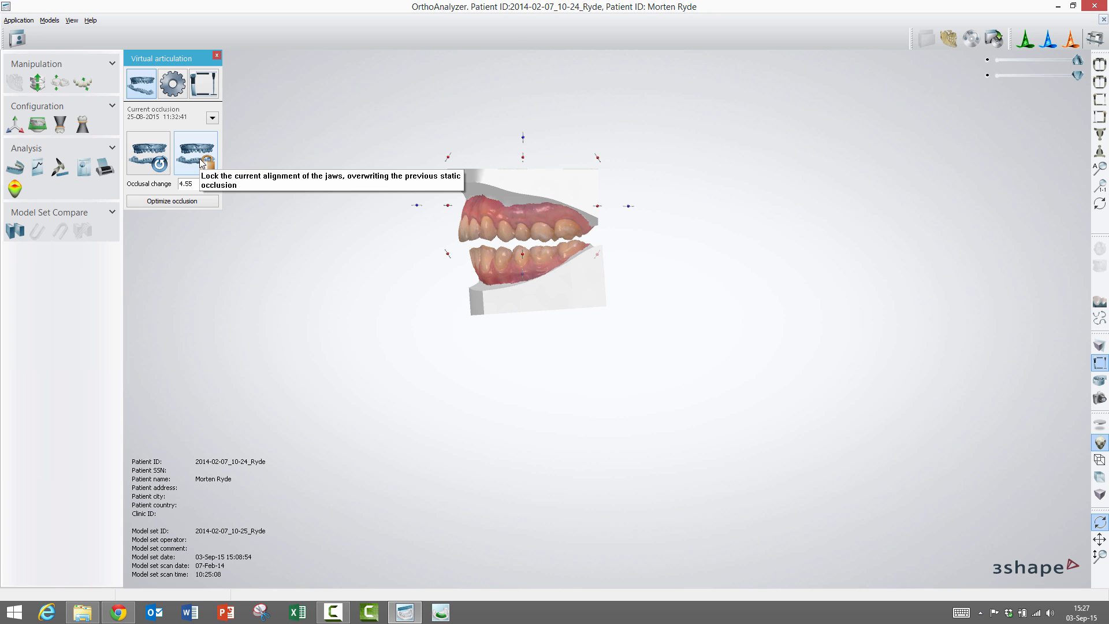
click(205, 86)
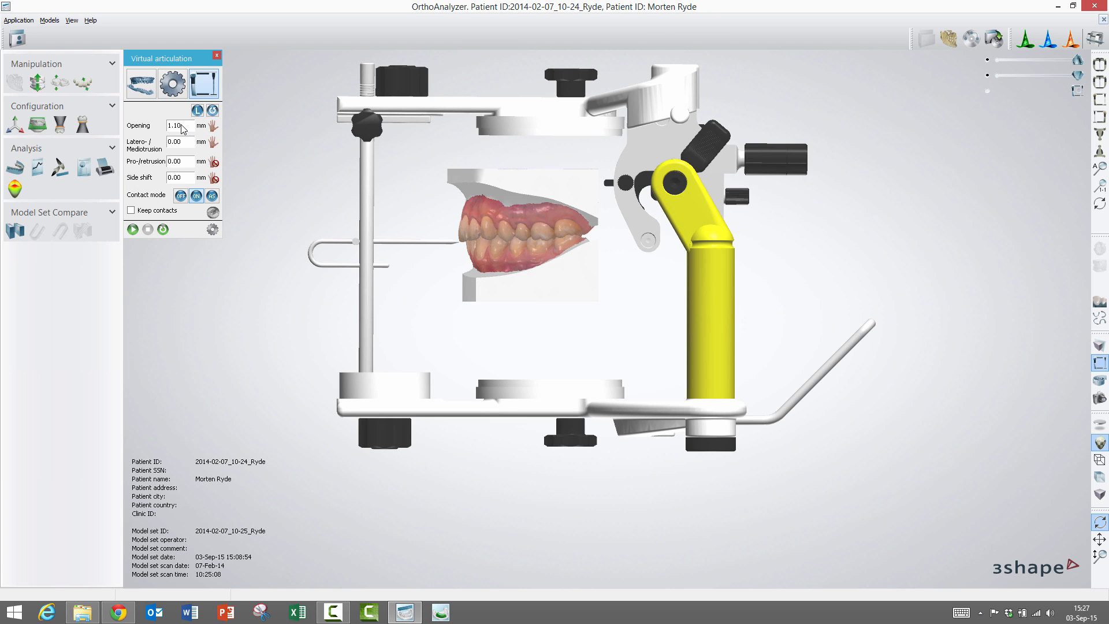
click(184, 128)
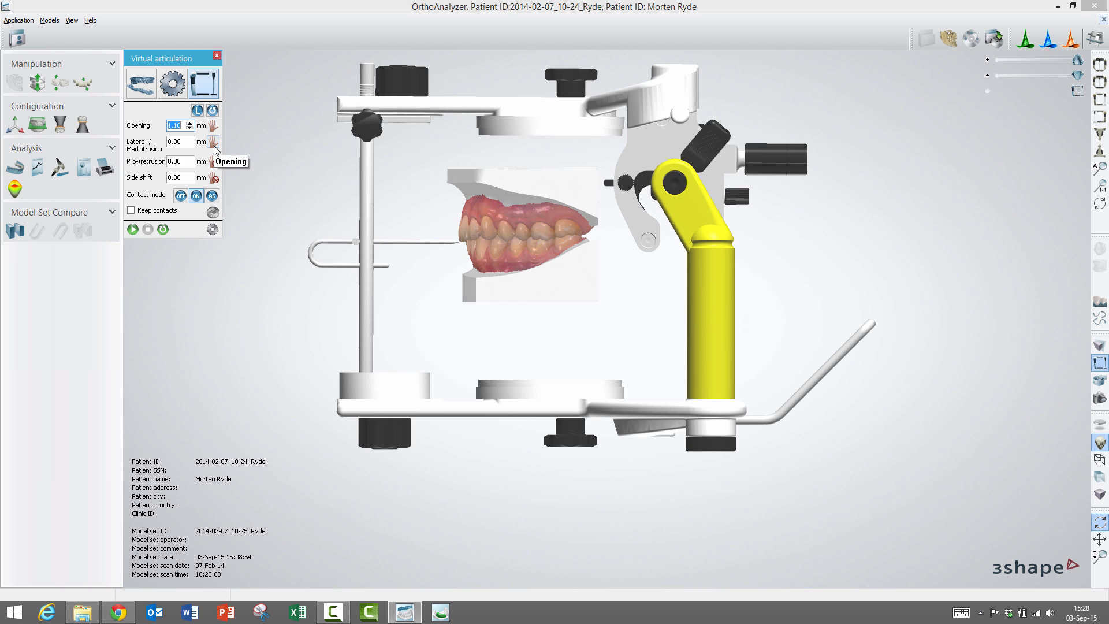
View the articulator from the front, lock latero-/mediotrusion, and free pro-/retrusion and side shift for manual movement.
click(186, 164)
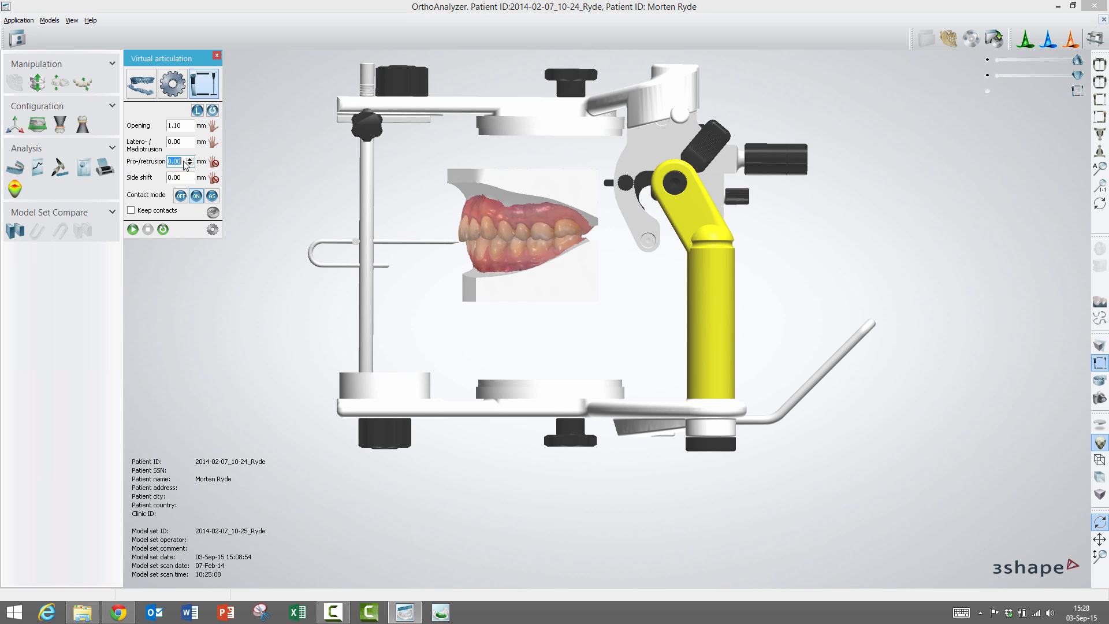
click(214, 163)
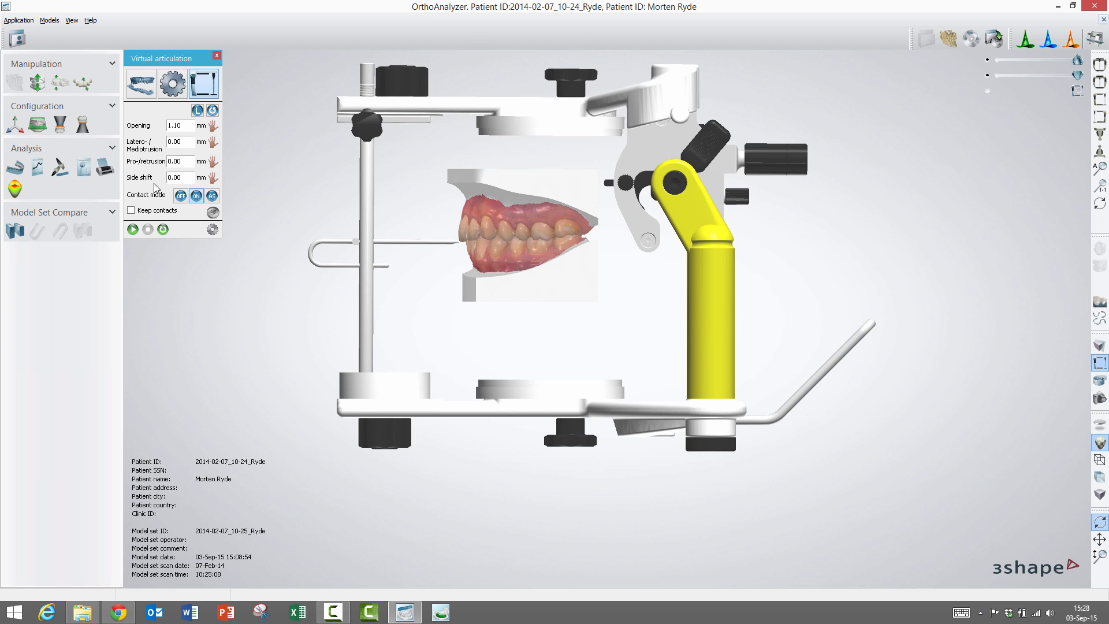
click(214, 142)
click(1100, 66)
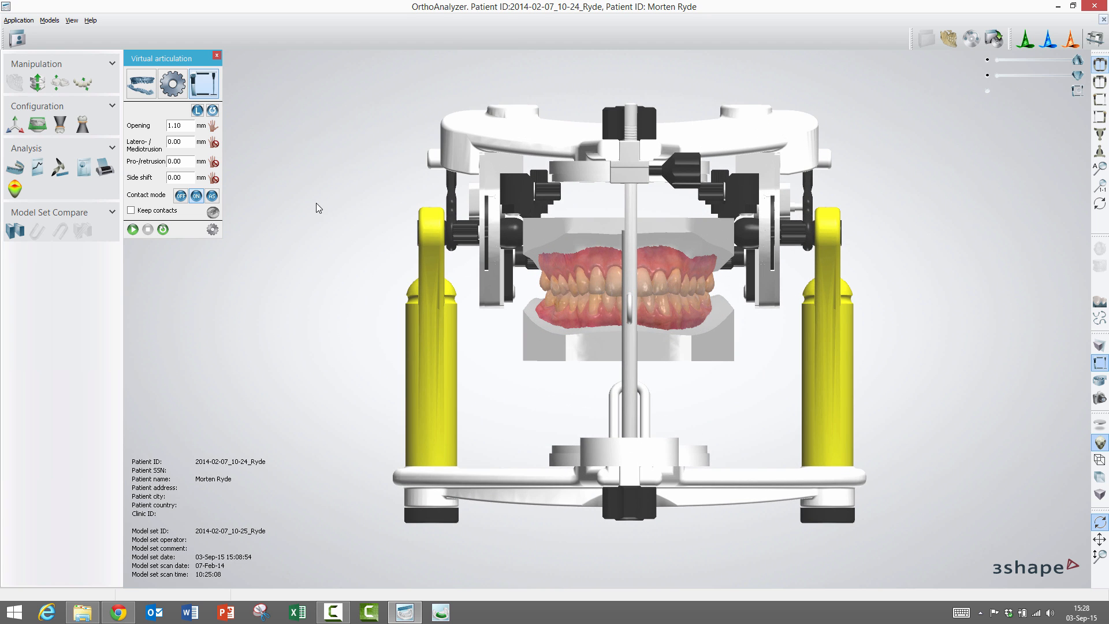
click(214, 163)
click(214, 179)
Move the jaw by hand with latero-/mediotrusion locked, to a side shift of about 1.49 mm.
scroll(632, 252, up, 5)
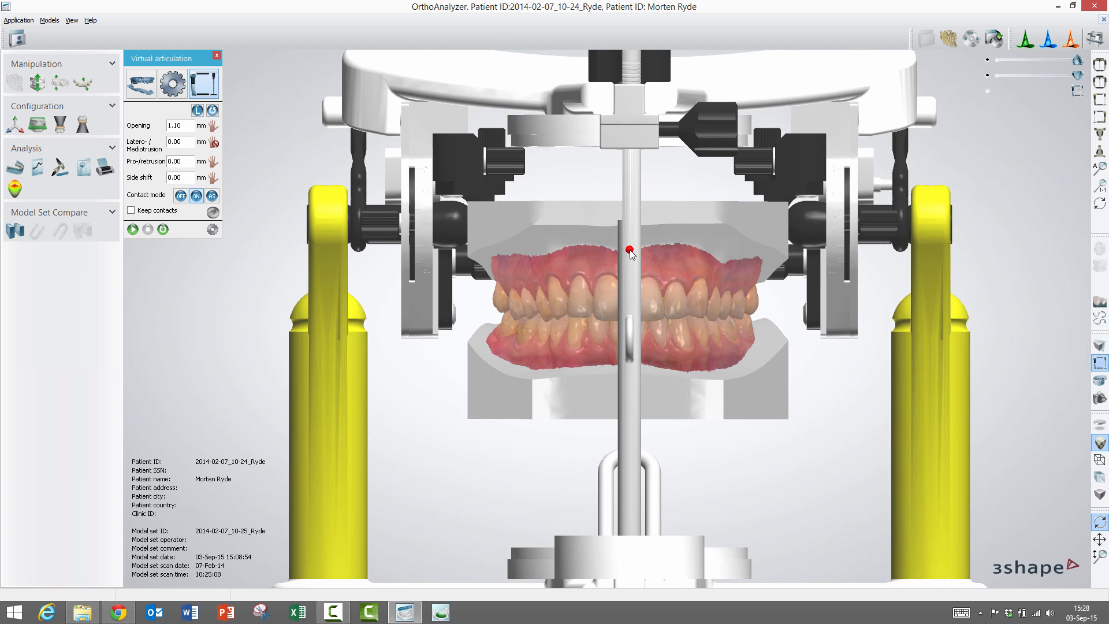
scroll(630, 262, down, 2)
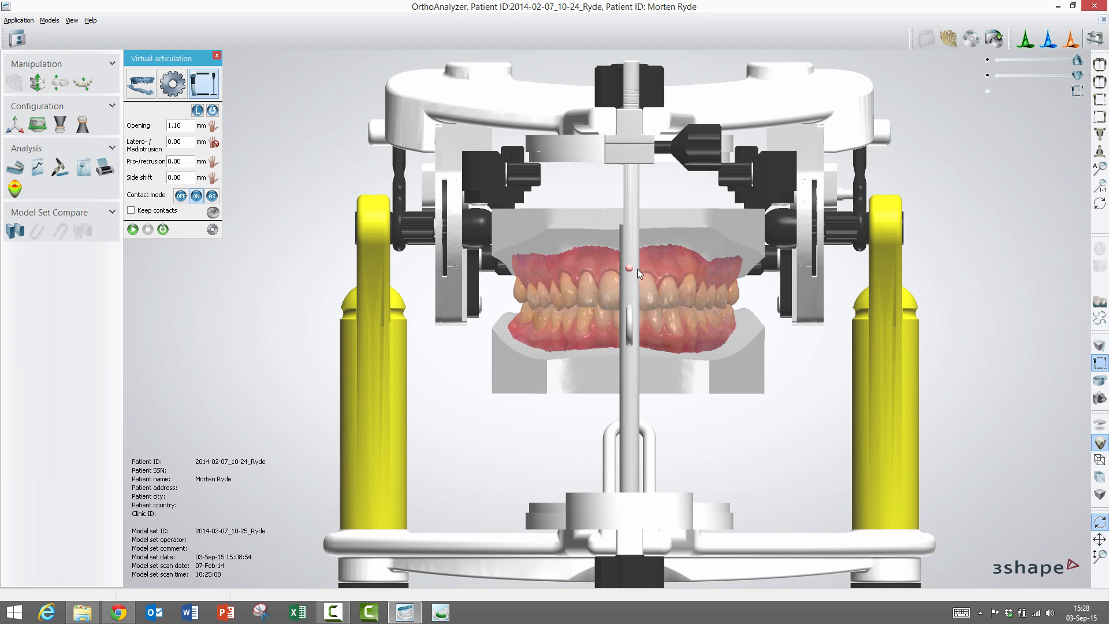
mouse_move(637, 269)
mouse_down()
mouse_move(614, 270)
mouse_move(623, 280)
mouse_move(632, 269)
mouse_move(637, 225)
mouse_move(631, 263)
mouse_move(640, 226)
mouse_move(615, 241)
mouse_move(649, 246)
mouse_move(610, 240)
mouse_move(647, 247)
mouse_move(640, 285)
mouse_move(440, 284)
mouse_move(347, 183)
mouse_up()
Free latero-/mediotrusion, move the jaw by hand to about 8 mm pro-/retrusion, and reset the articulator position.
click(213, 142)
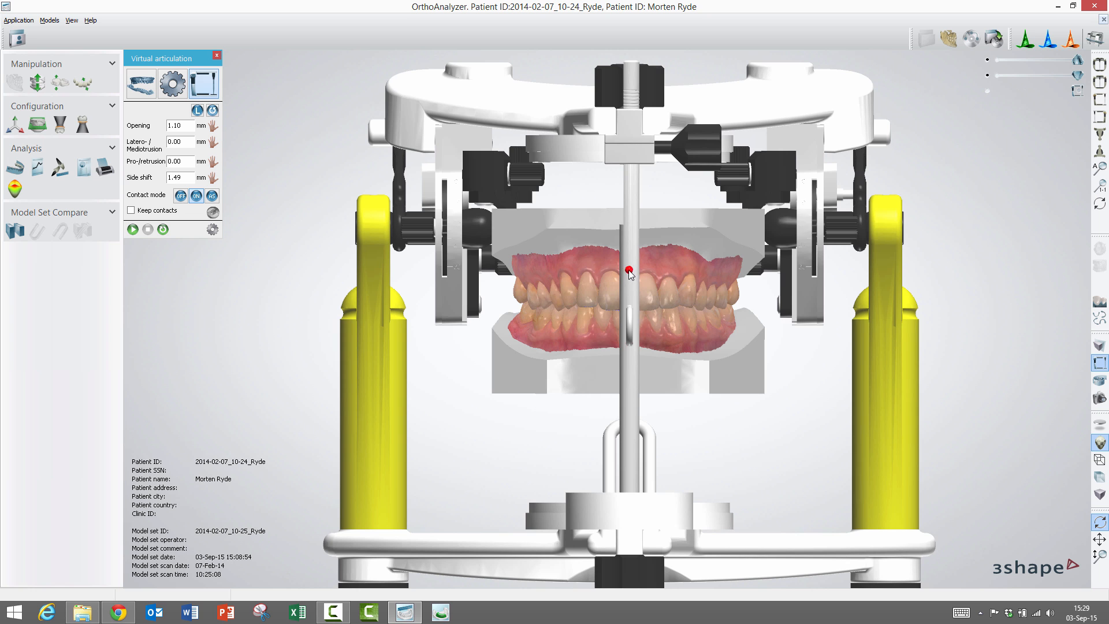
mouse_move(629, 271)
mouse_down()
mouse_move(571, 269)
mouse_move(621, 280)
mouse_move(582, 283)
mouse_move(549, 275)
mouse_move(577, 282)
mouse_up()
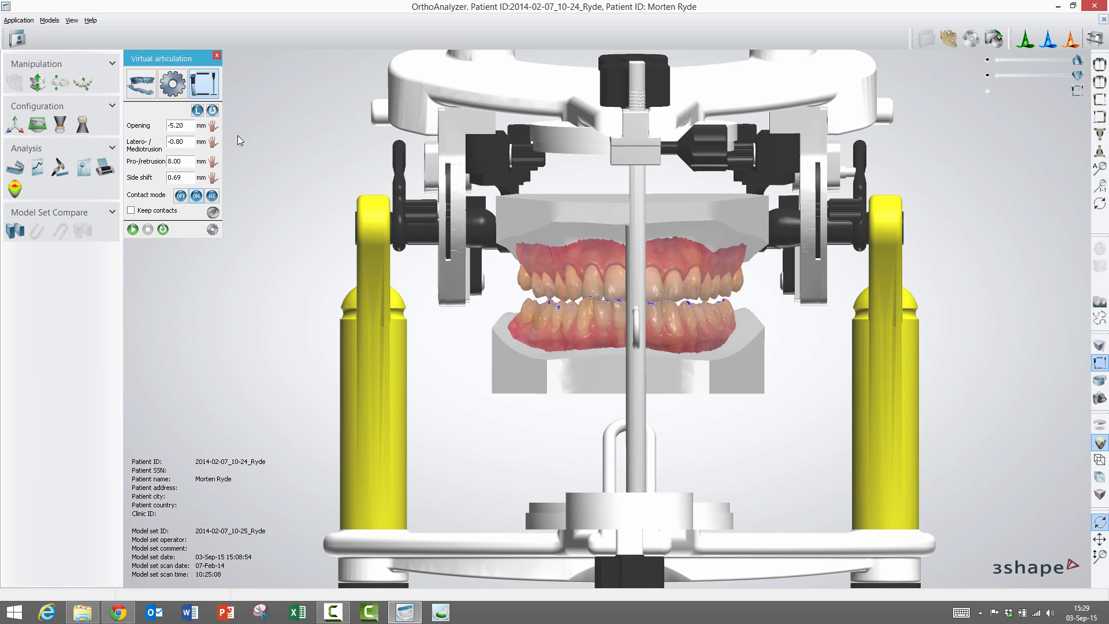
click(213, 111)
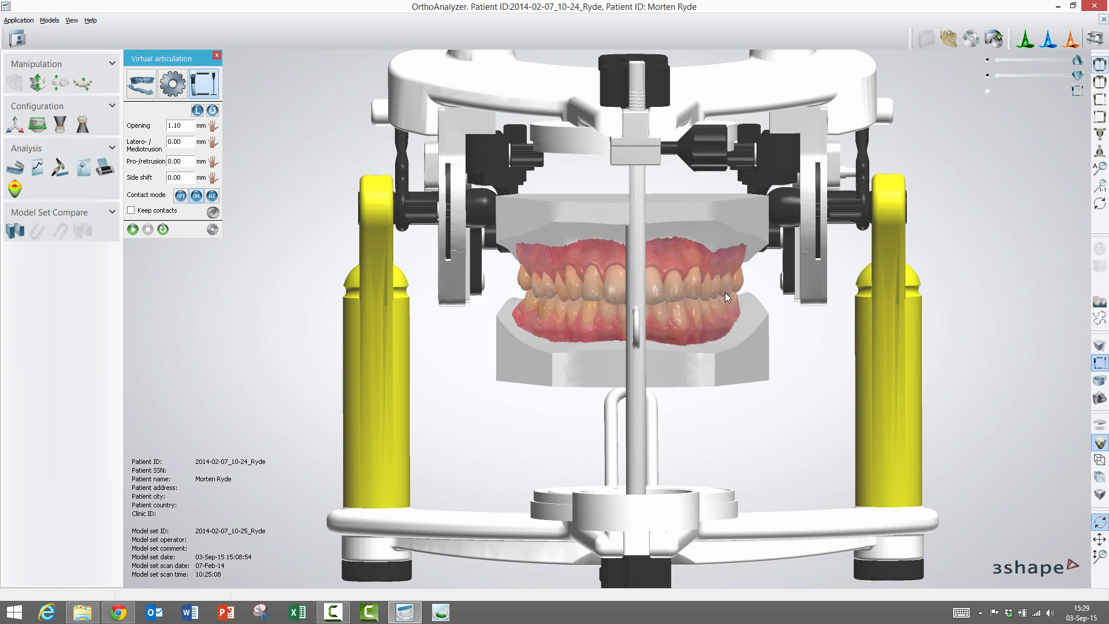
Switch the moving jaw from lower to upper and enable Keep contacts.
scroll(724, 295, down, 1)
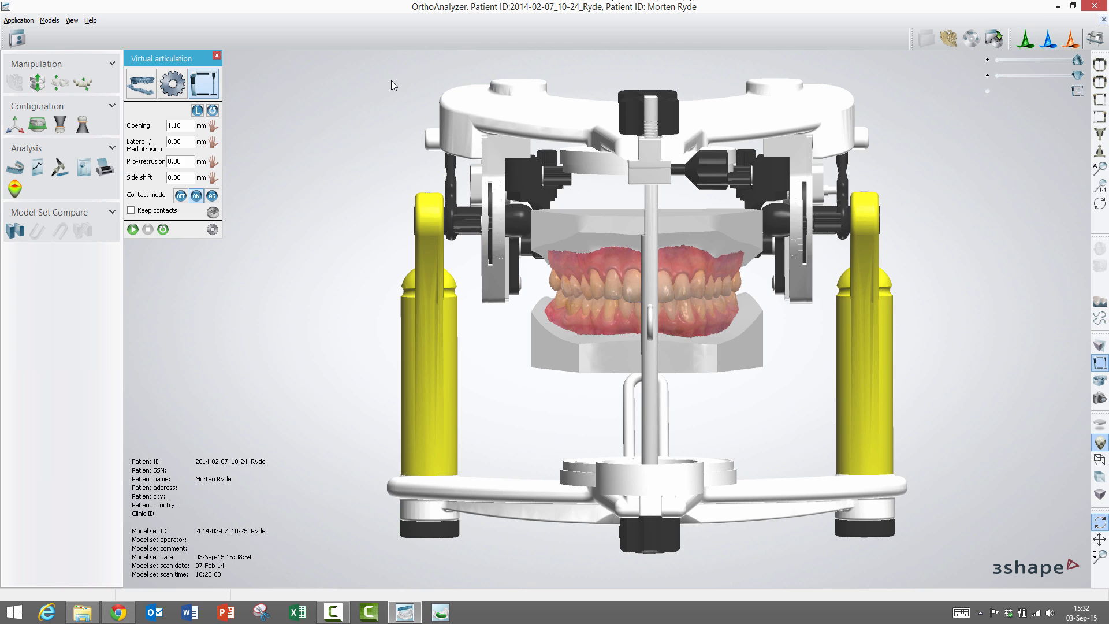
click(197, 111)
click(131, 211)
Start the virtual setup and accept its license terms with Do not show this again enabled.
click(84, 84)
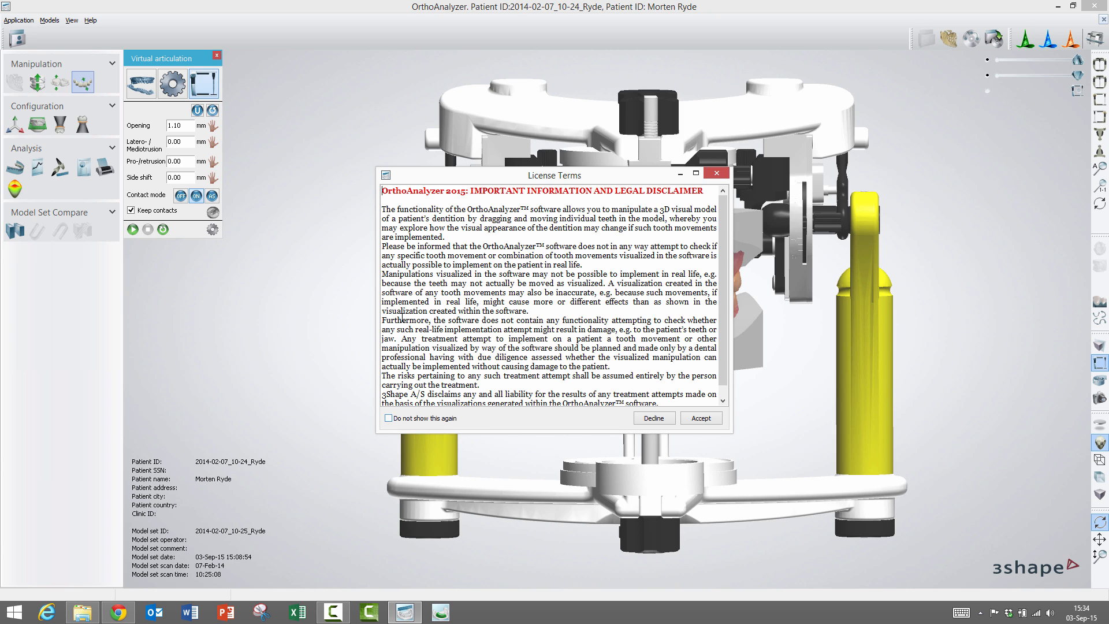
click(389, 418)
click(690, 420)
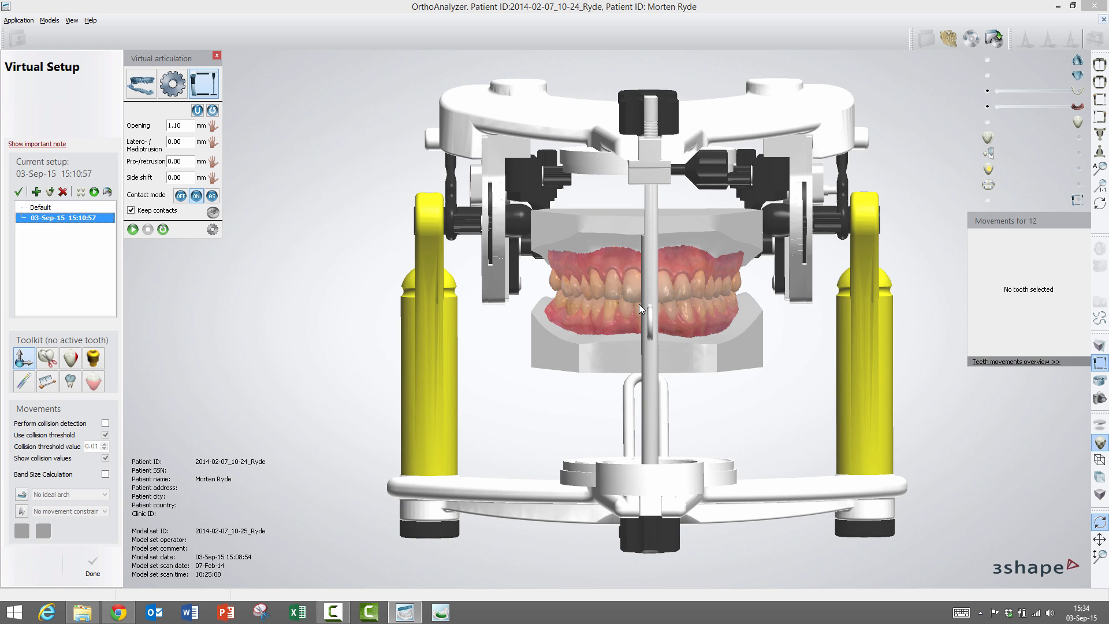
Select tooth 12 in the virtual setup and move it to an extrusion/intrusion of about -1.18 mm.
scroll(639, 303, up, 2)
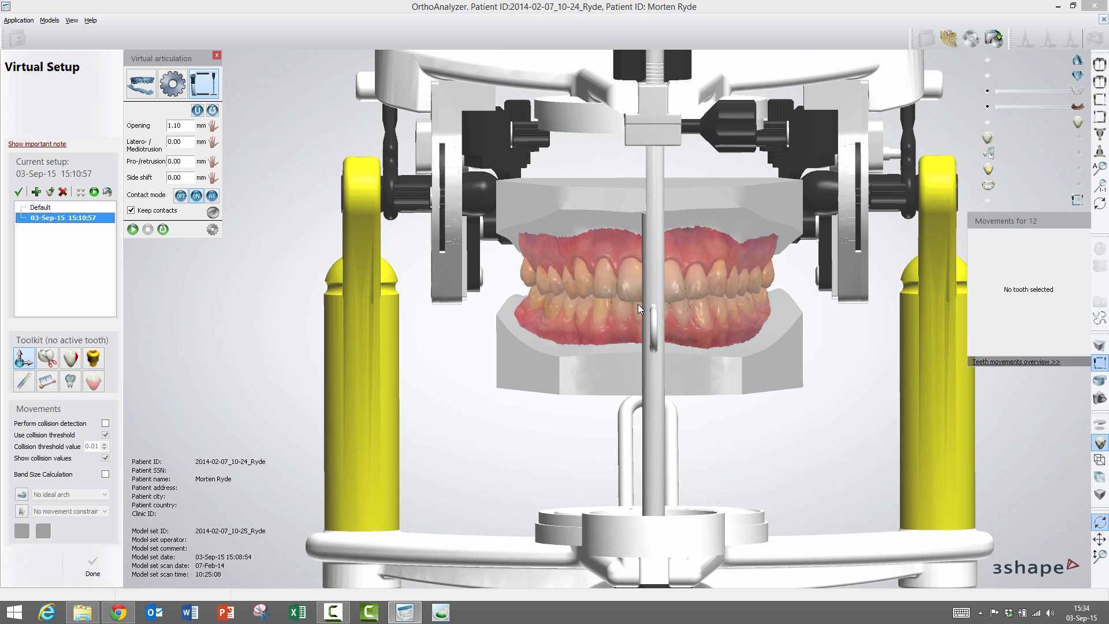
scroll(638, 303, down, 1)
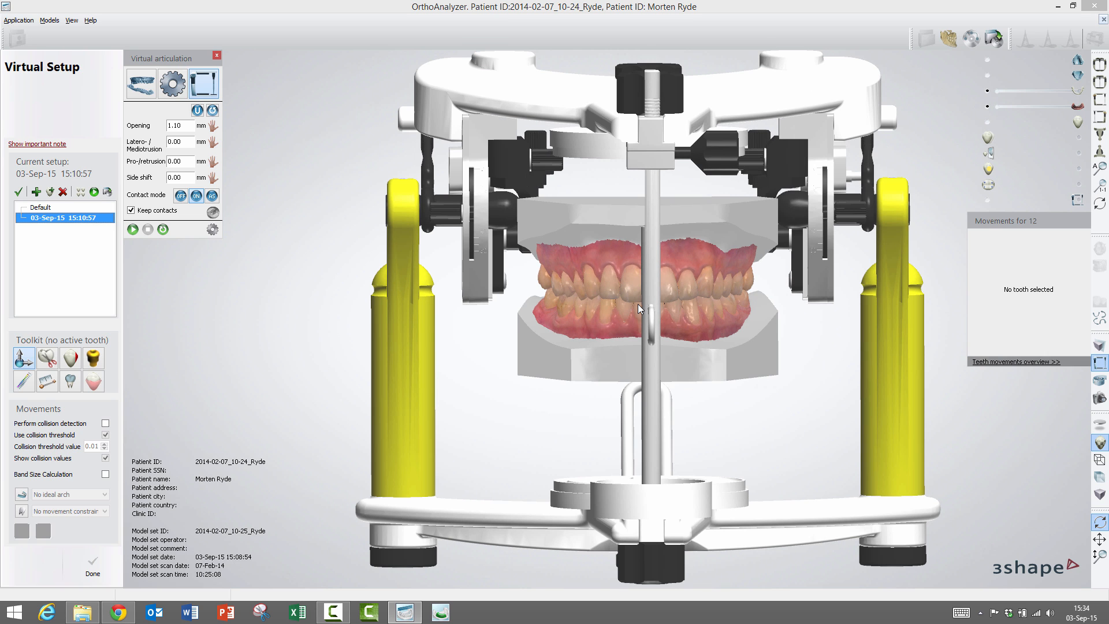
click(607, 286)
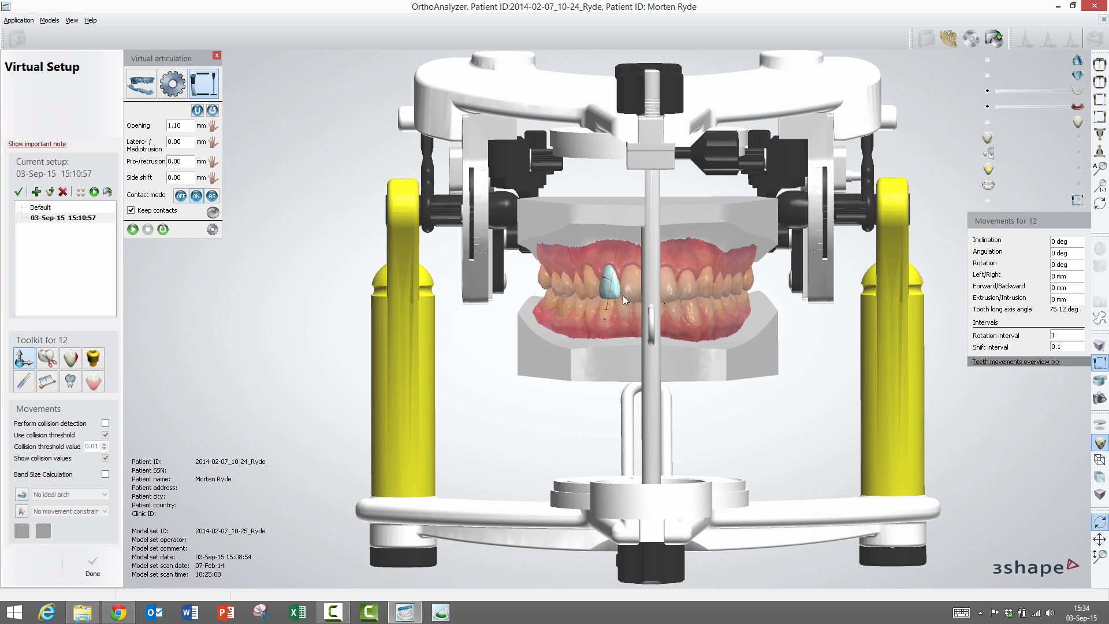
scroll(645, 297, up, 1)
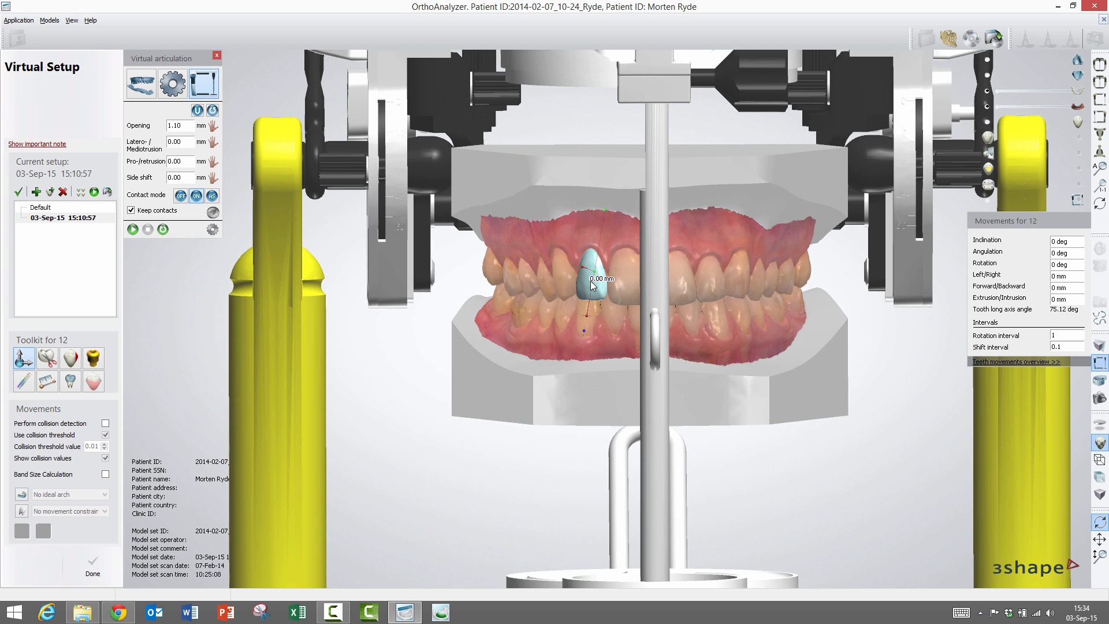
drag(590, 281, 590, 287)
scroll(642, 296, up, 1)
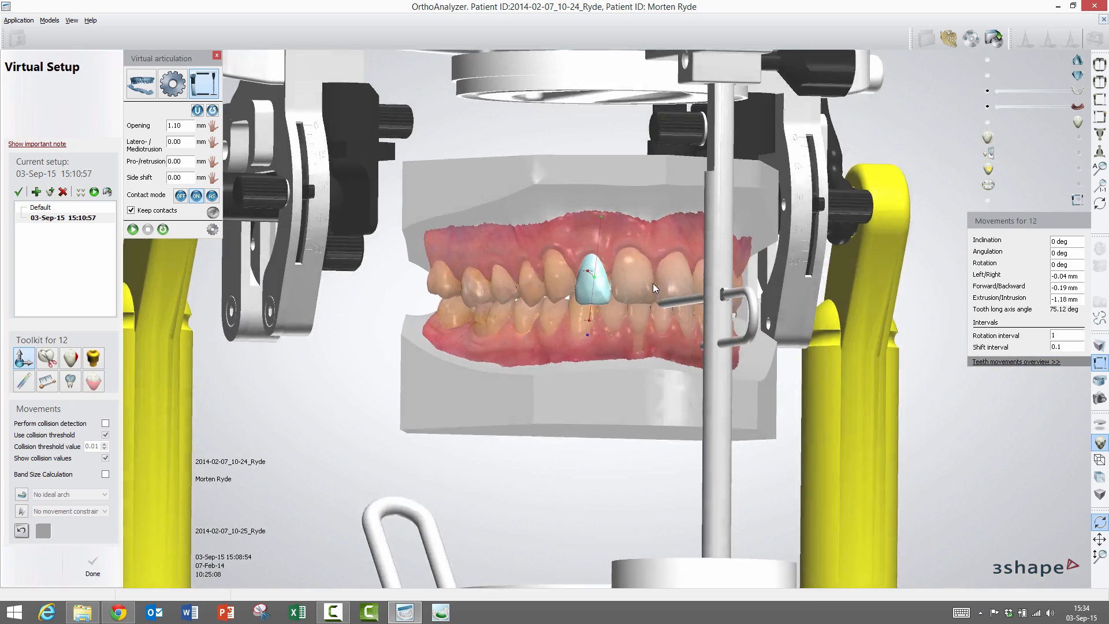
Play the articulation movement with the moved tooth 12, hide the articulator, and view the tooth contacts from below.
mouse_move(653, 283)
right_down()
mouse_move(652, 234)
mouse_move(633, 290)
right_up()
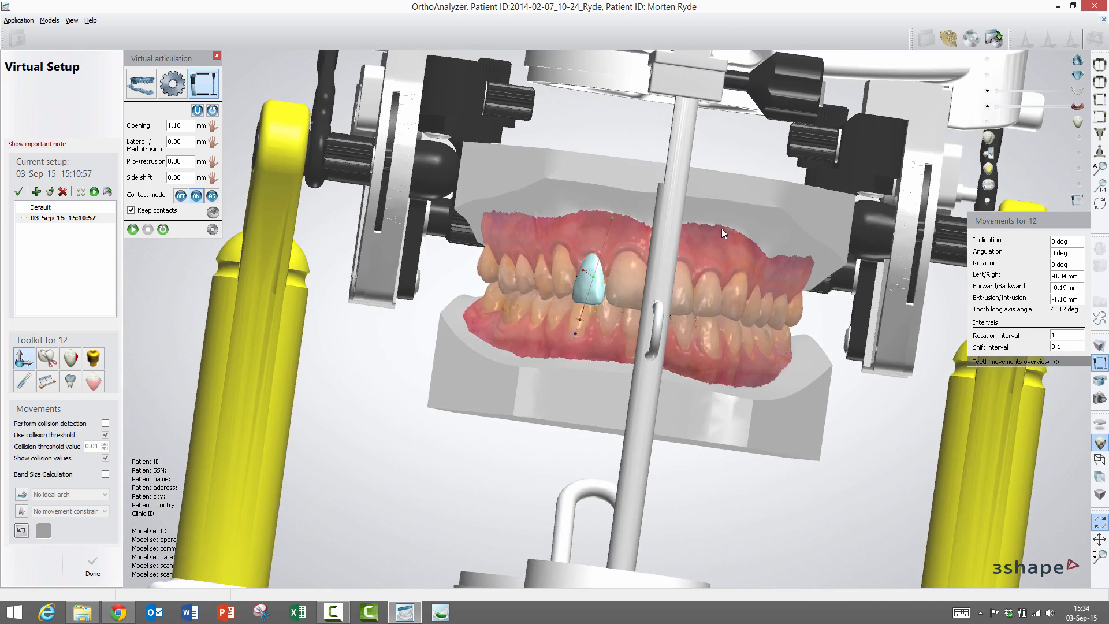
click(1100, 73)
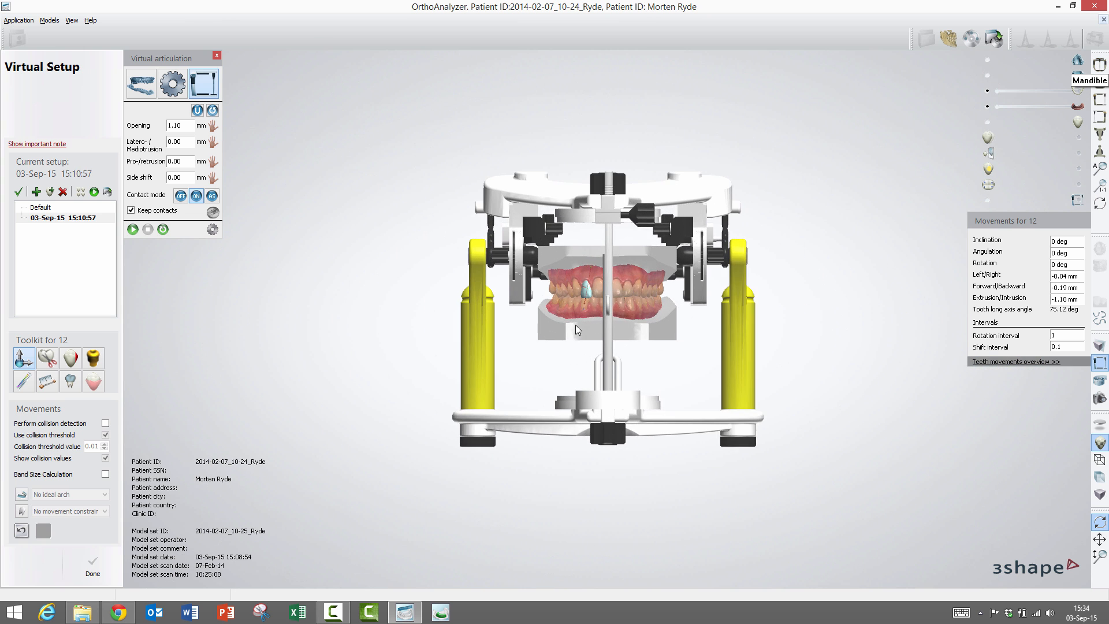
scroll(599, 296, up, 5)
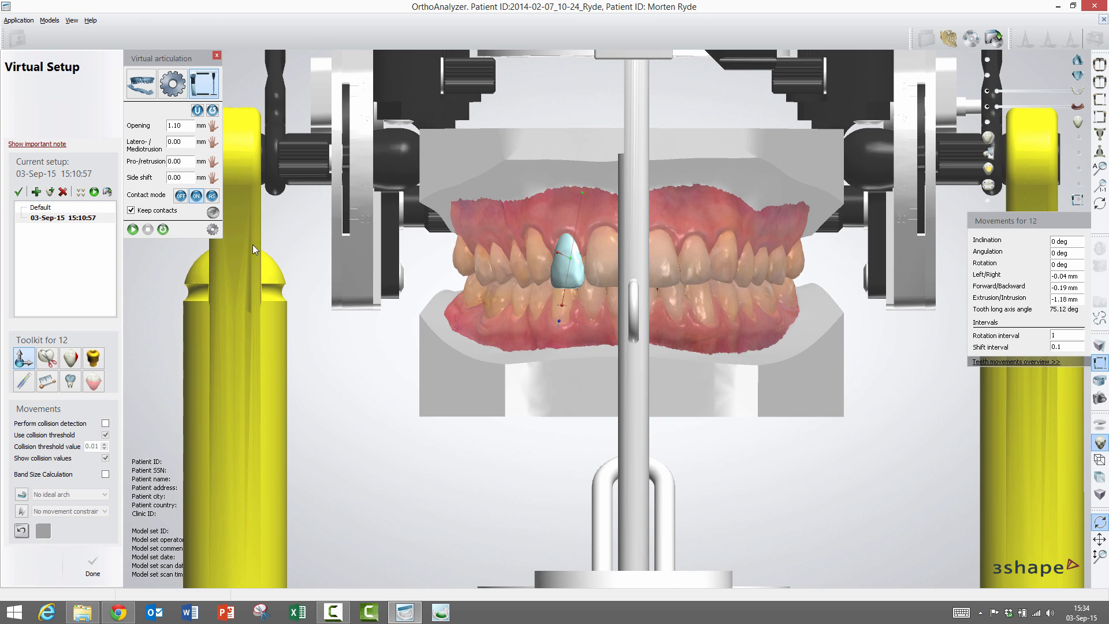
click(133, 230)
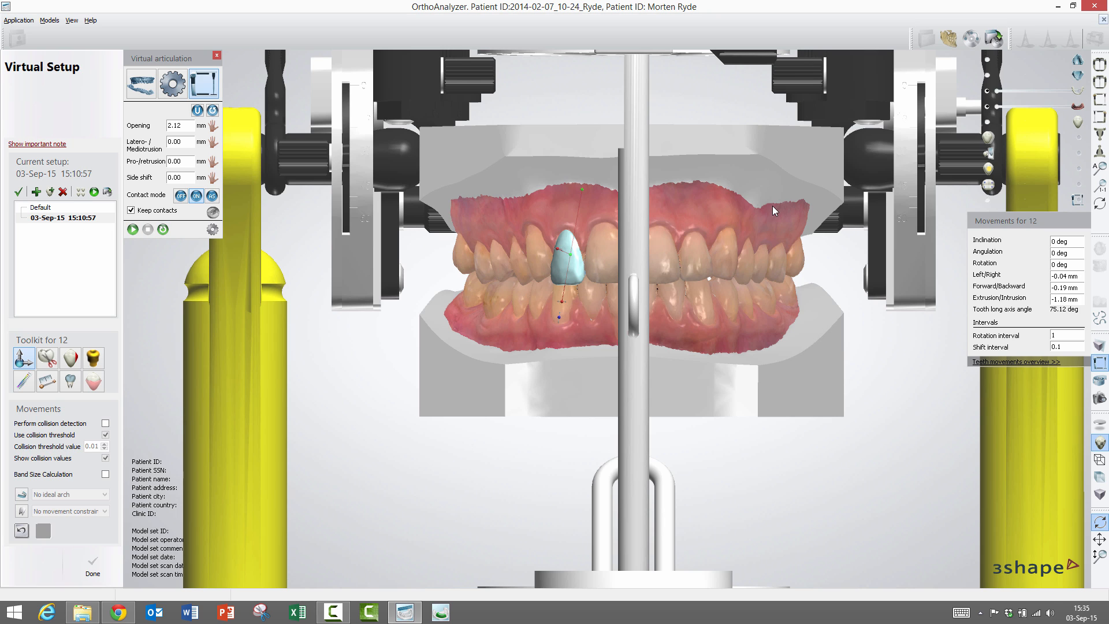
click(988, 200)
right_drag(671, 302, 743, 196)
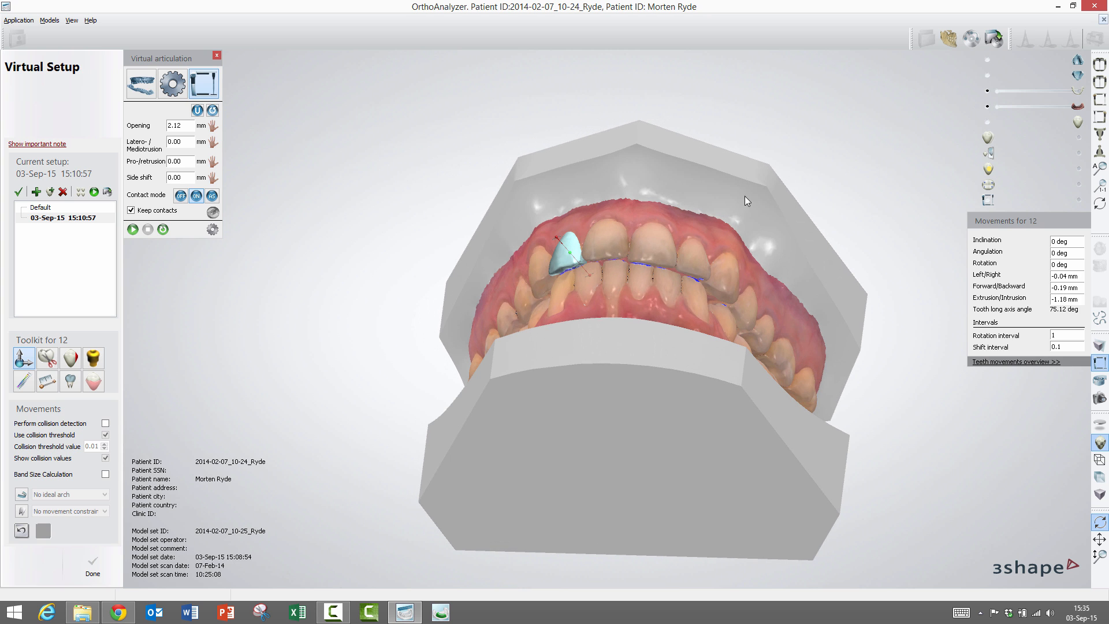
Hide the lower jaw and examine the contact markings on the upper teeth from the occlusal side.
click(988, 75)
right_drag(743, 232, 735, 150)
scroll(633, 252, up, 4)
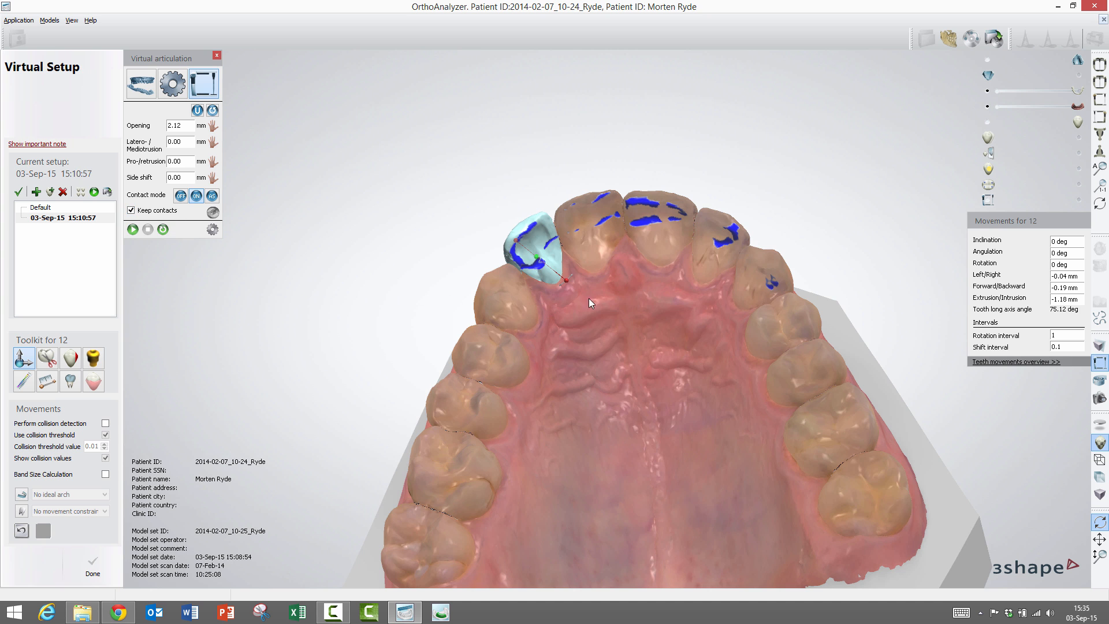
right_drag(607, 300, 642, 322)
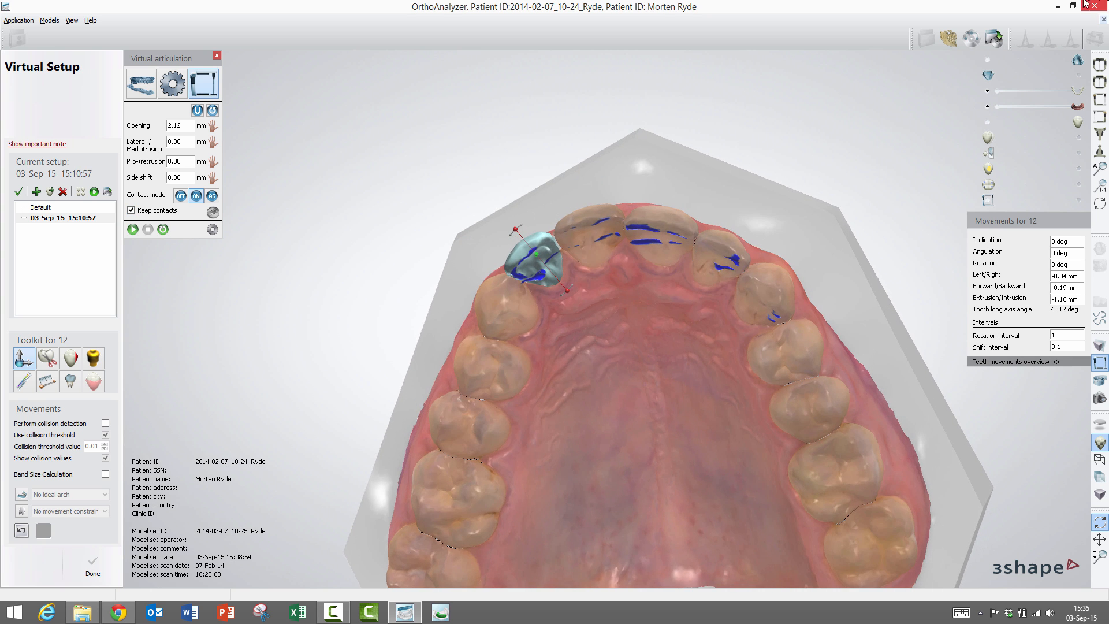
Show the articulator and the lower jaw again in front view, and deselect tooth 12.
click(1100, 65)
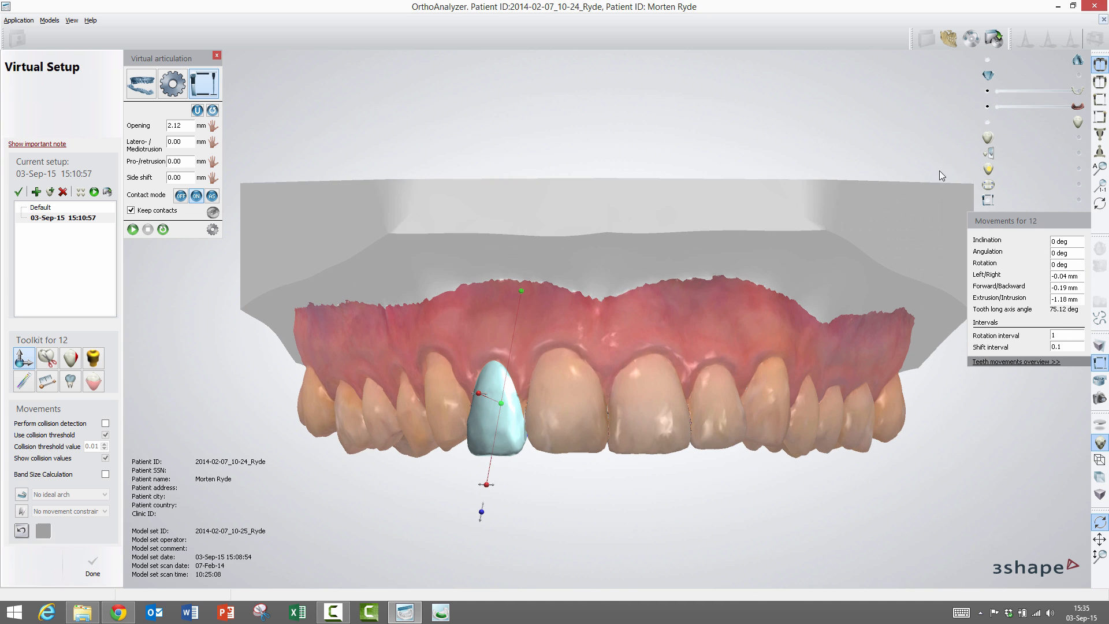
click(1078, 199)
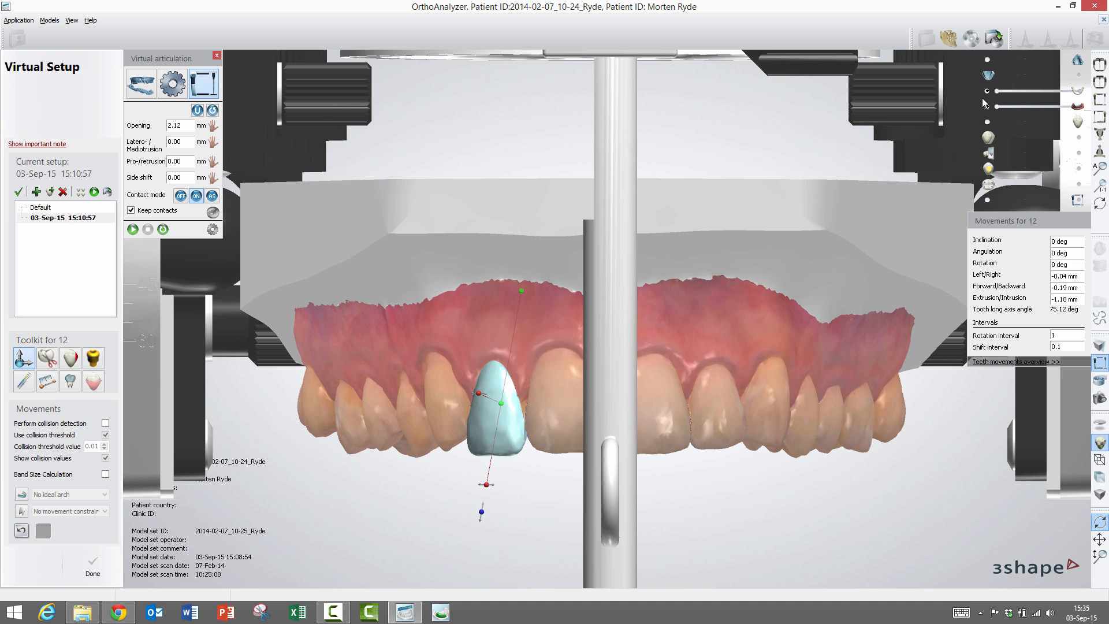
click(1078, 75)
scroll(618, 246, down, 10)
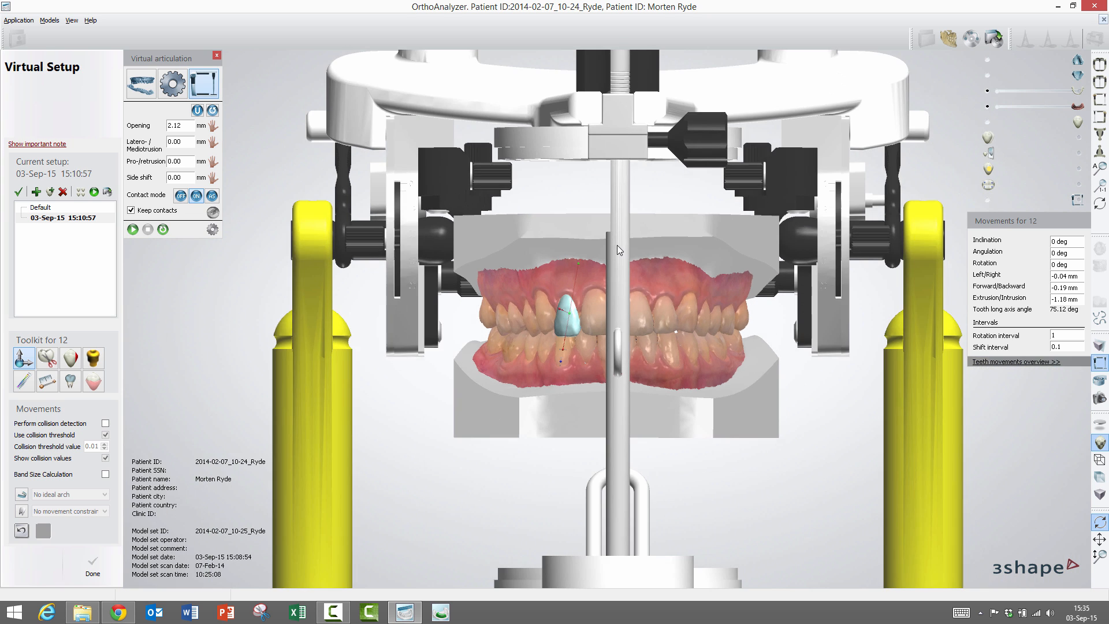
scroll(620, 257, up, 2)
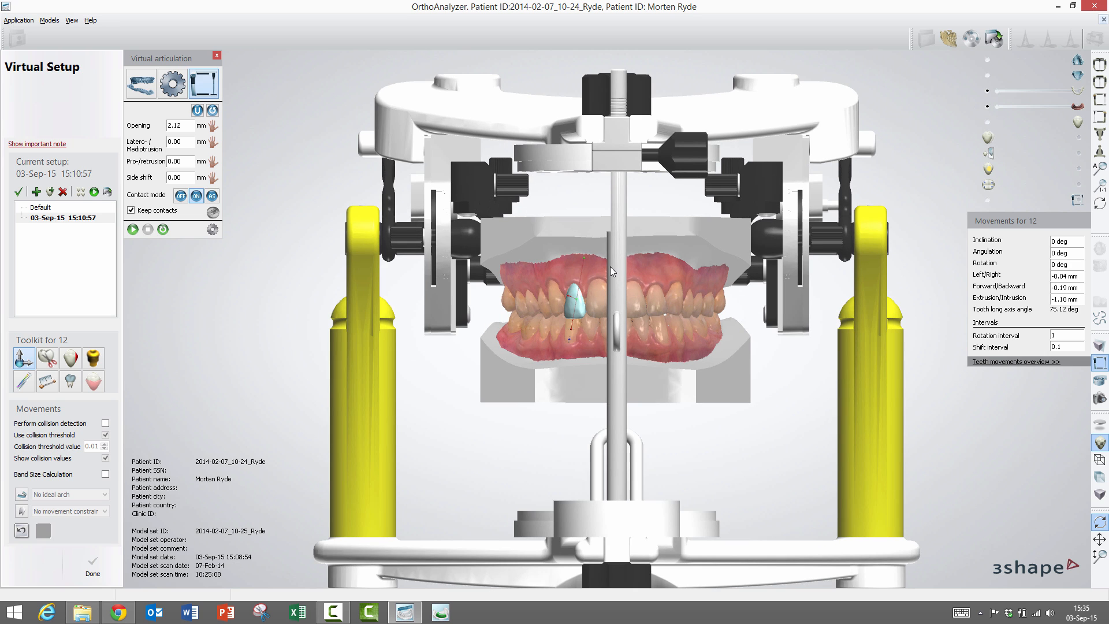
click(619, 269)
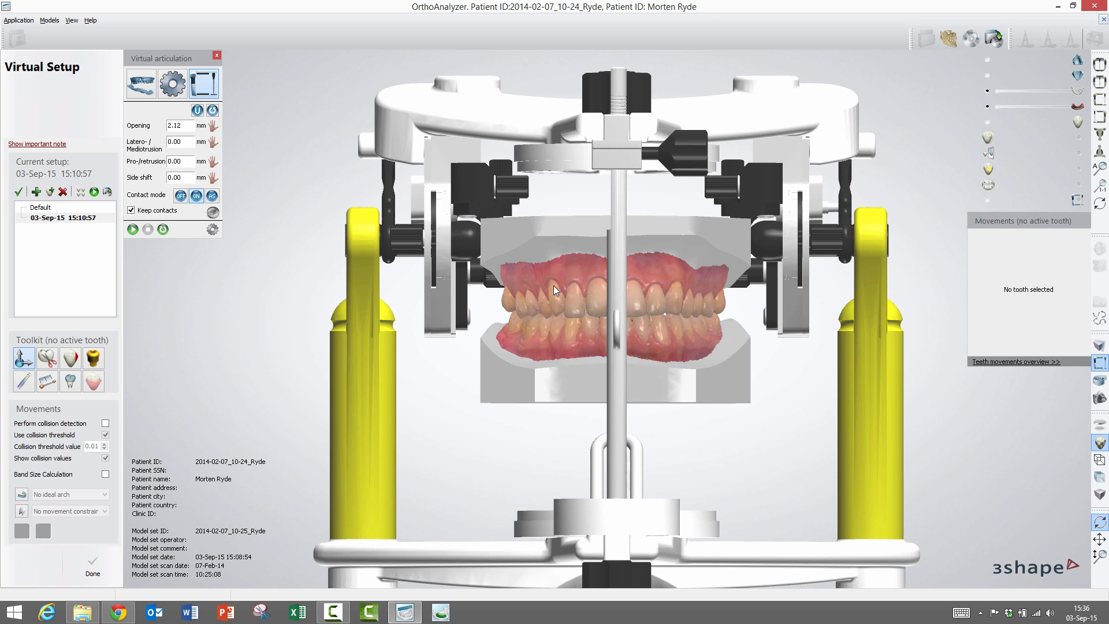
click(178, 60)
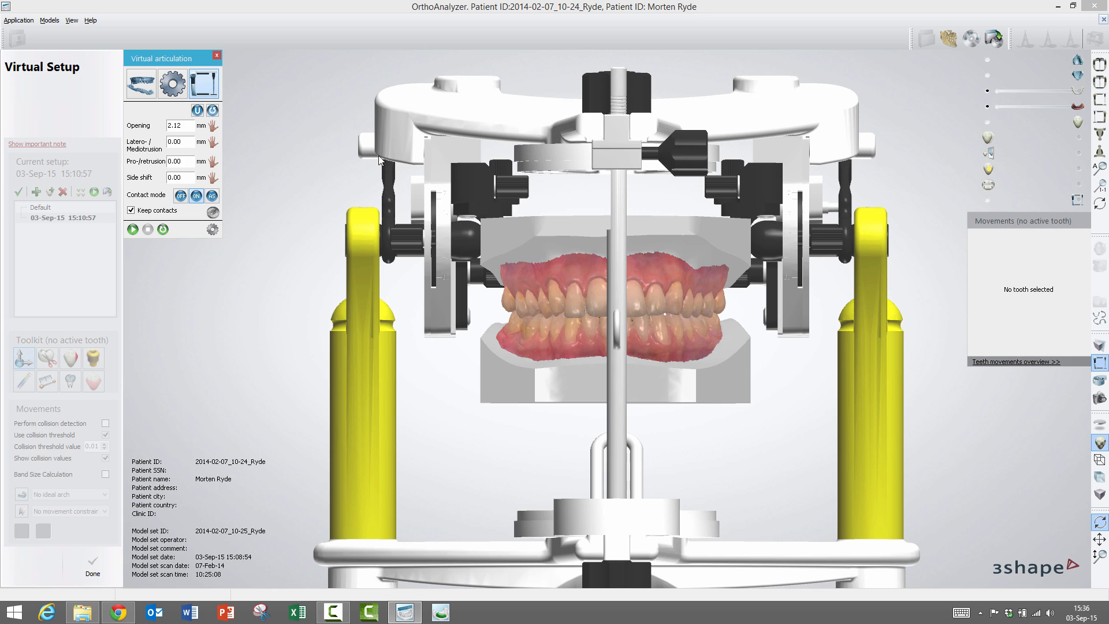
Hide the articulator's incisal pin and show it again.
click(590, 276)
right_click(619, 256)
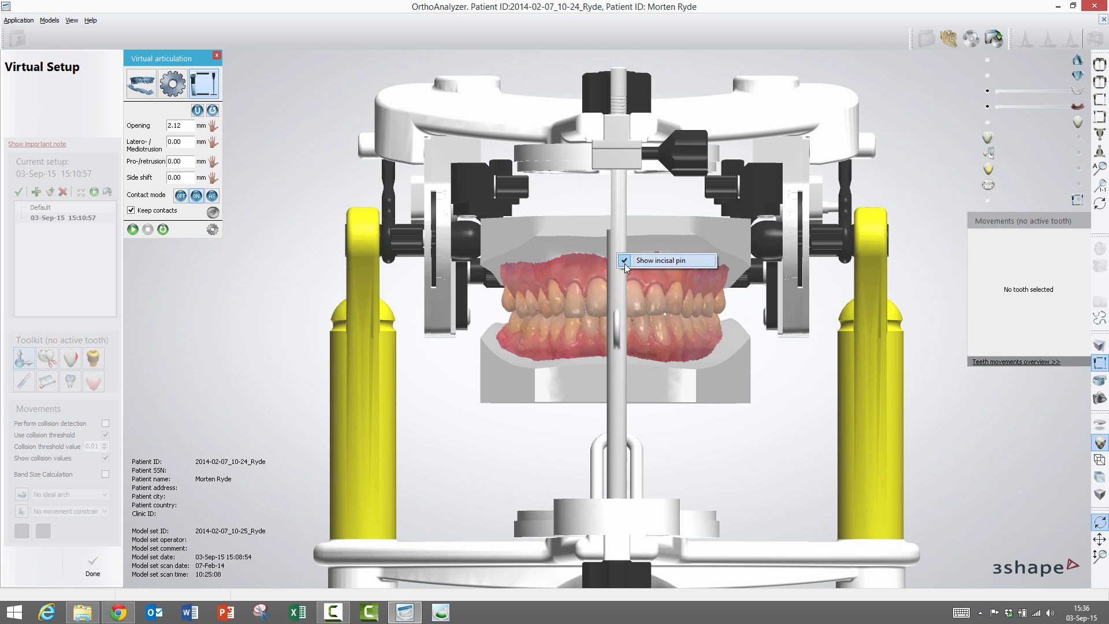
click(625, 263)
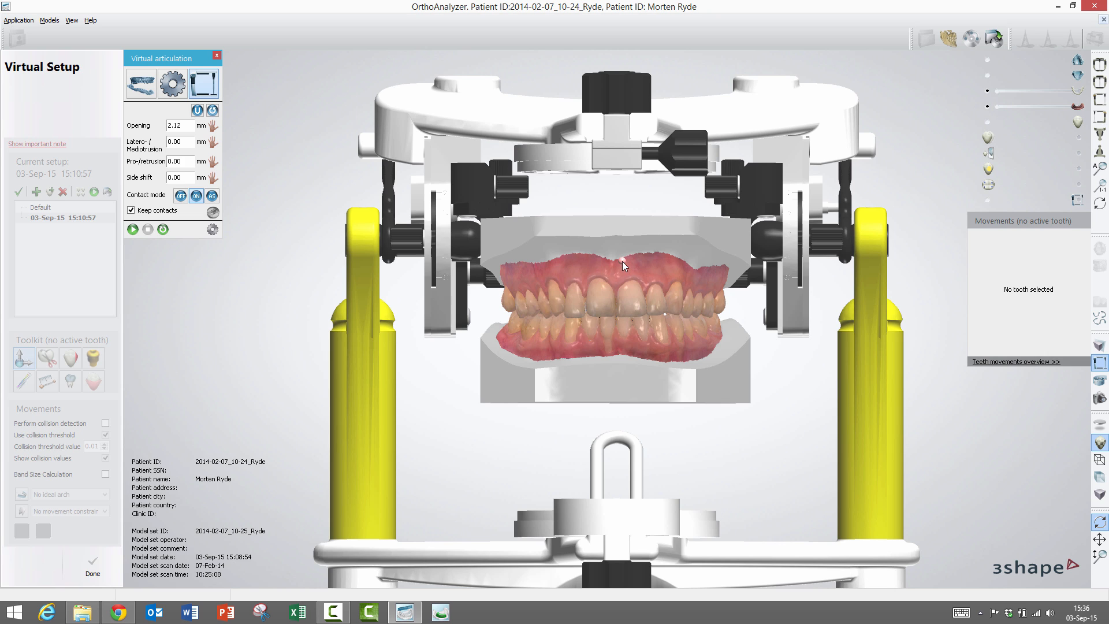
right_click(615, 156)
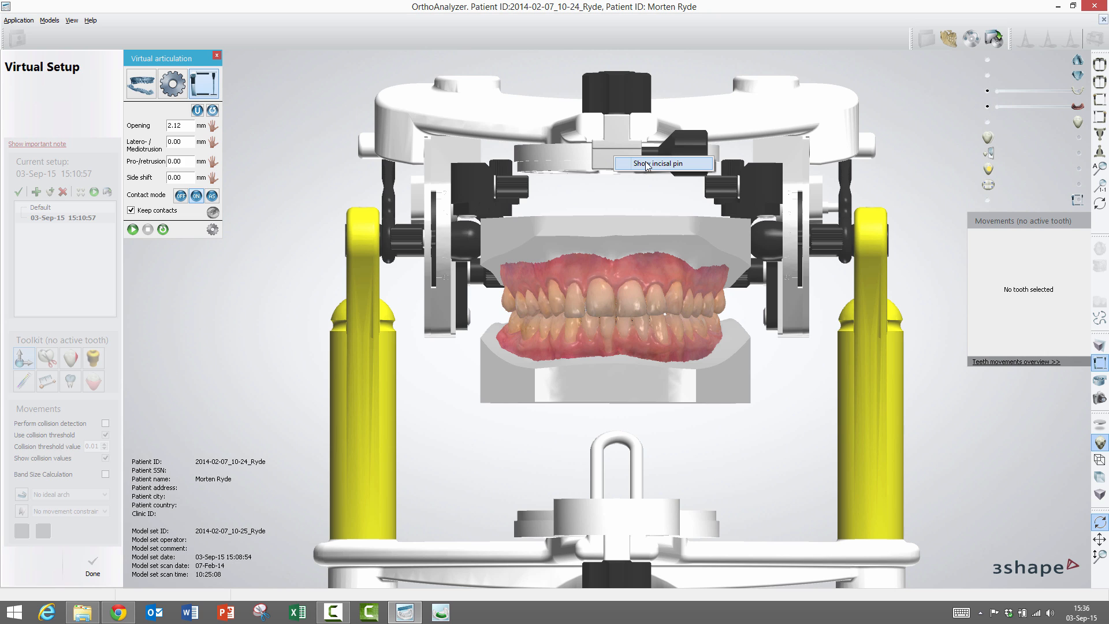
click(621, 166)
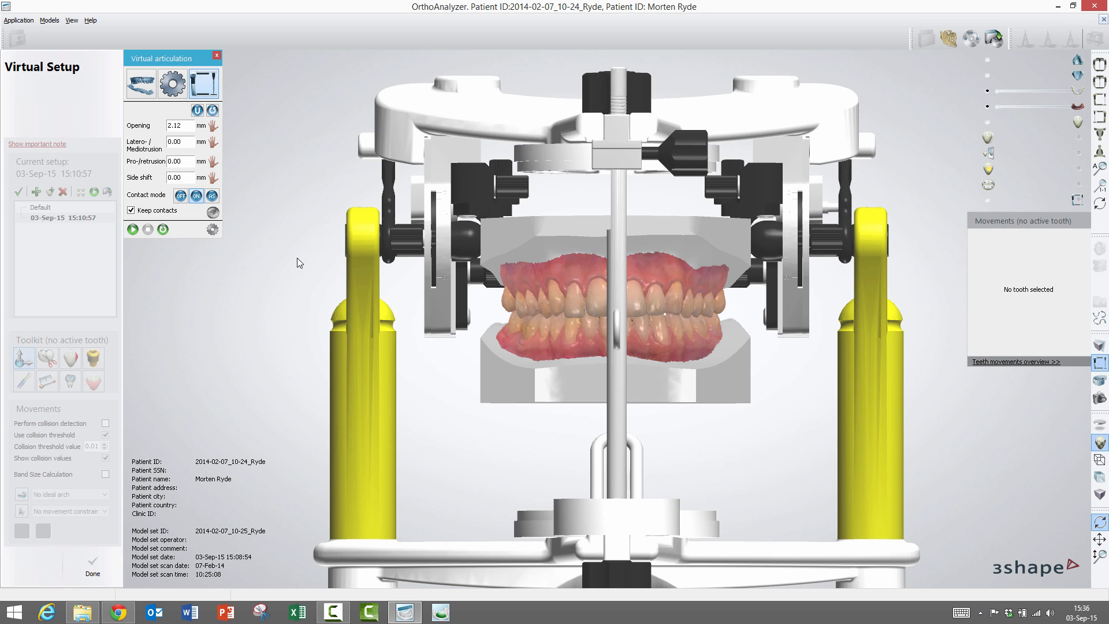
Open the articulation's motion sequence for editing, review the Pro-/retrusion round-trip settings, and close it.
click(213, 214)
click(213, 215)
click(212, 230)
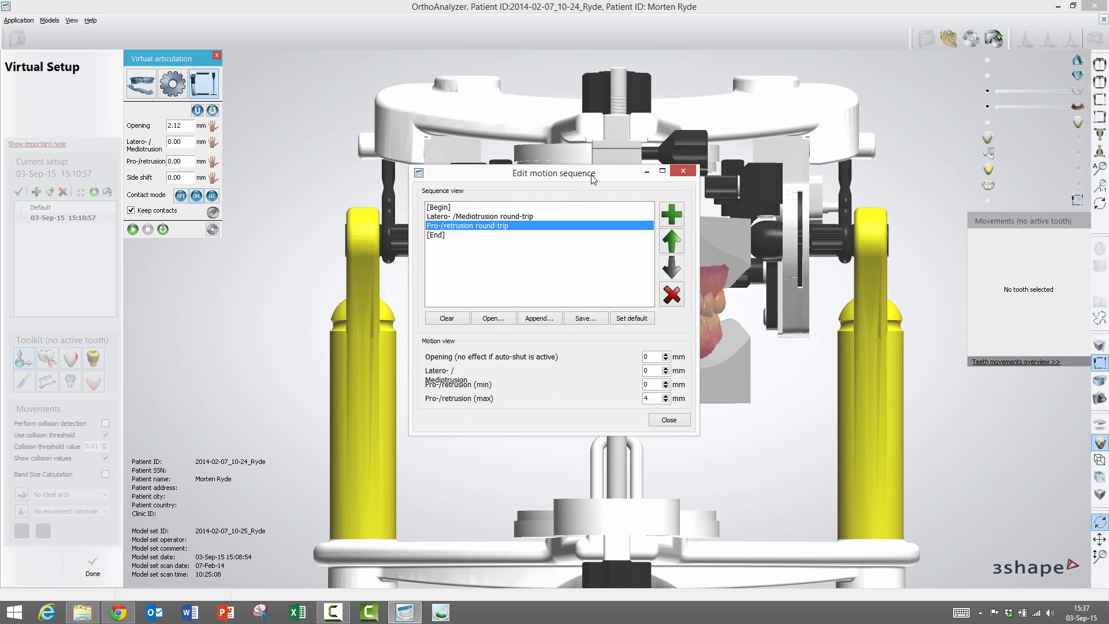
drag(583, 185, 569, 216)
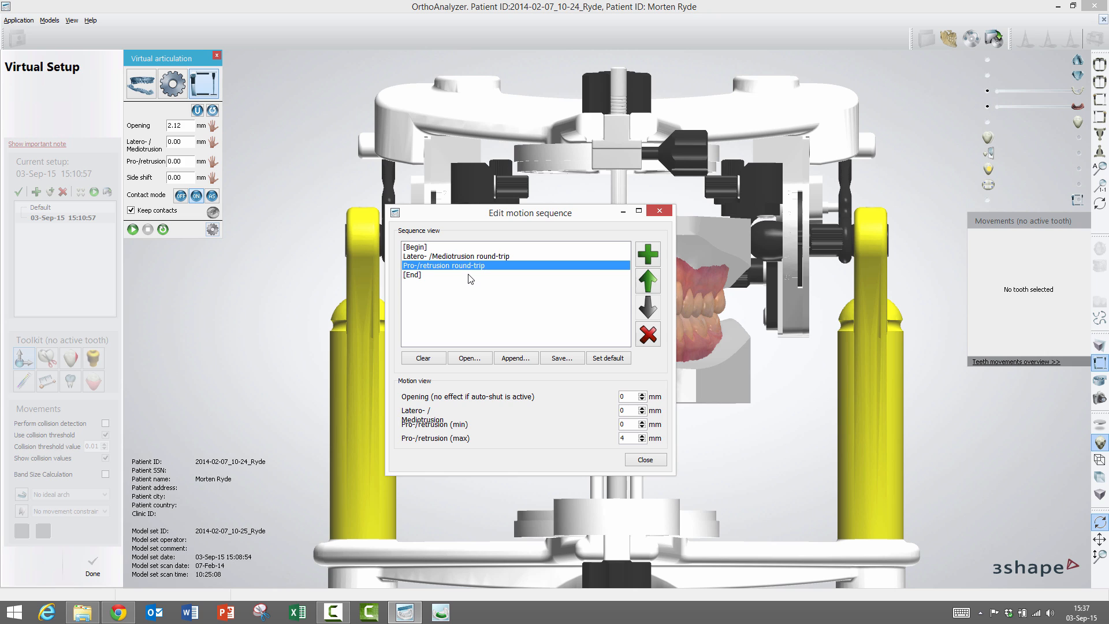
click(627, 424)
click(663, 212)
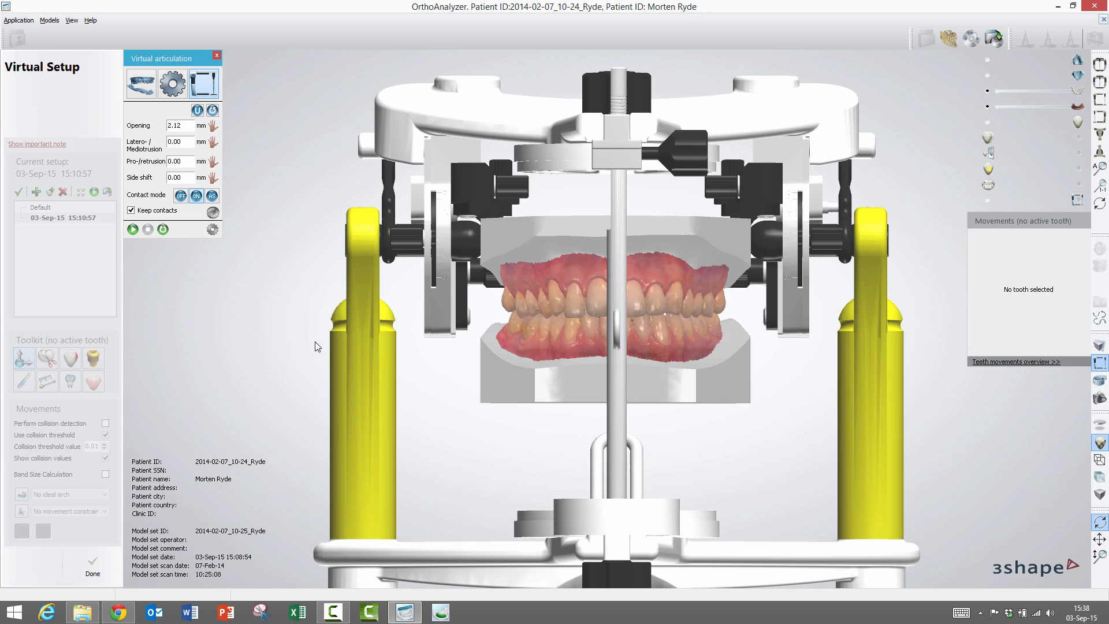